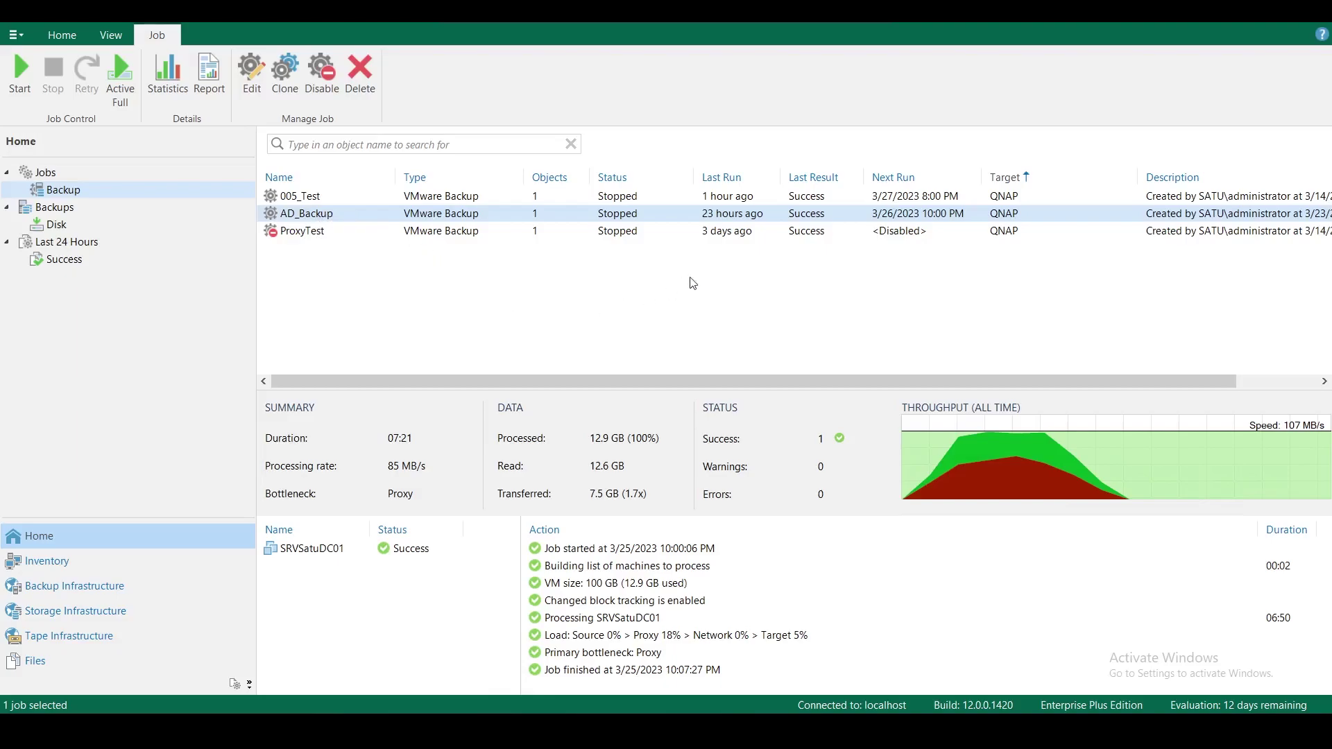
Step: Switch to the SRVSatuDC01 console and delete the second user in the İnsan Kaynakları organizational unit
{"action": "left_click", "coordinate": [838, 23]}
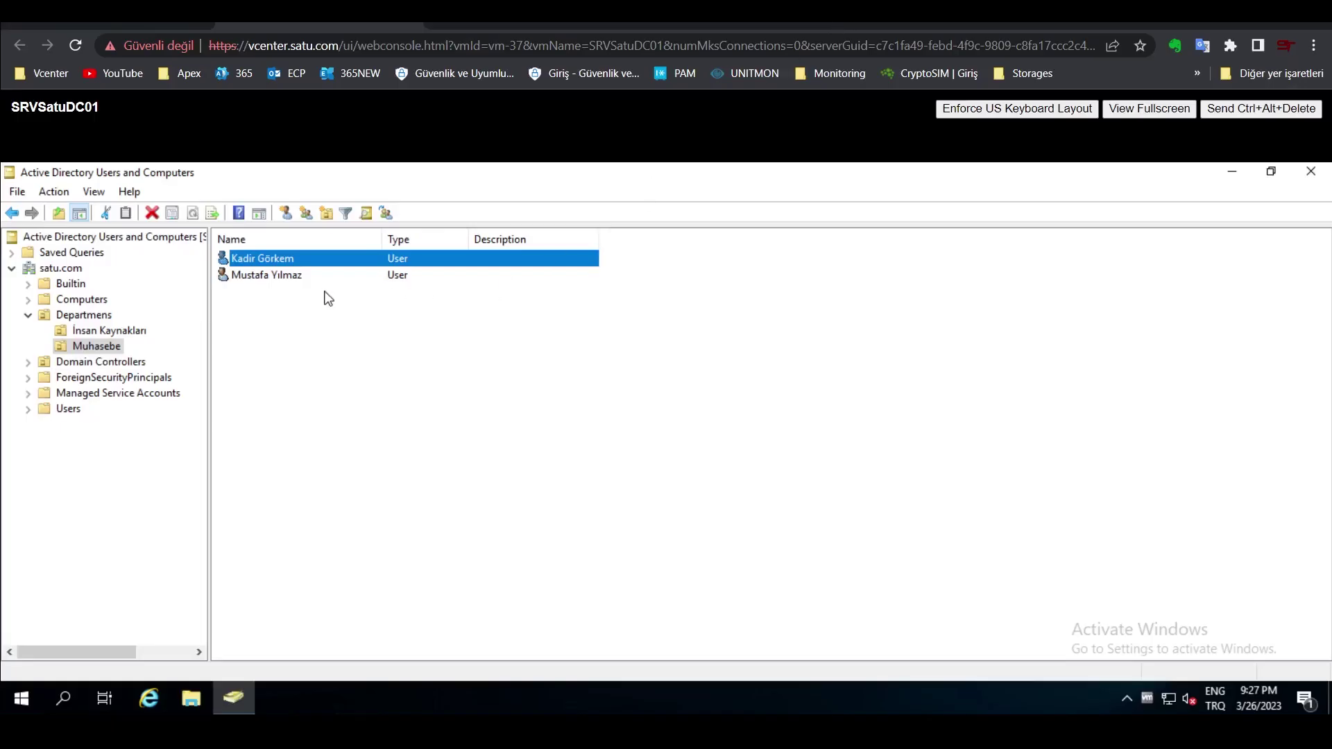
{"action": "left_click", "coordinate": [101, 331]}
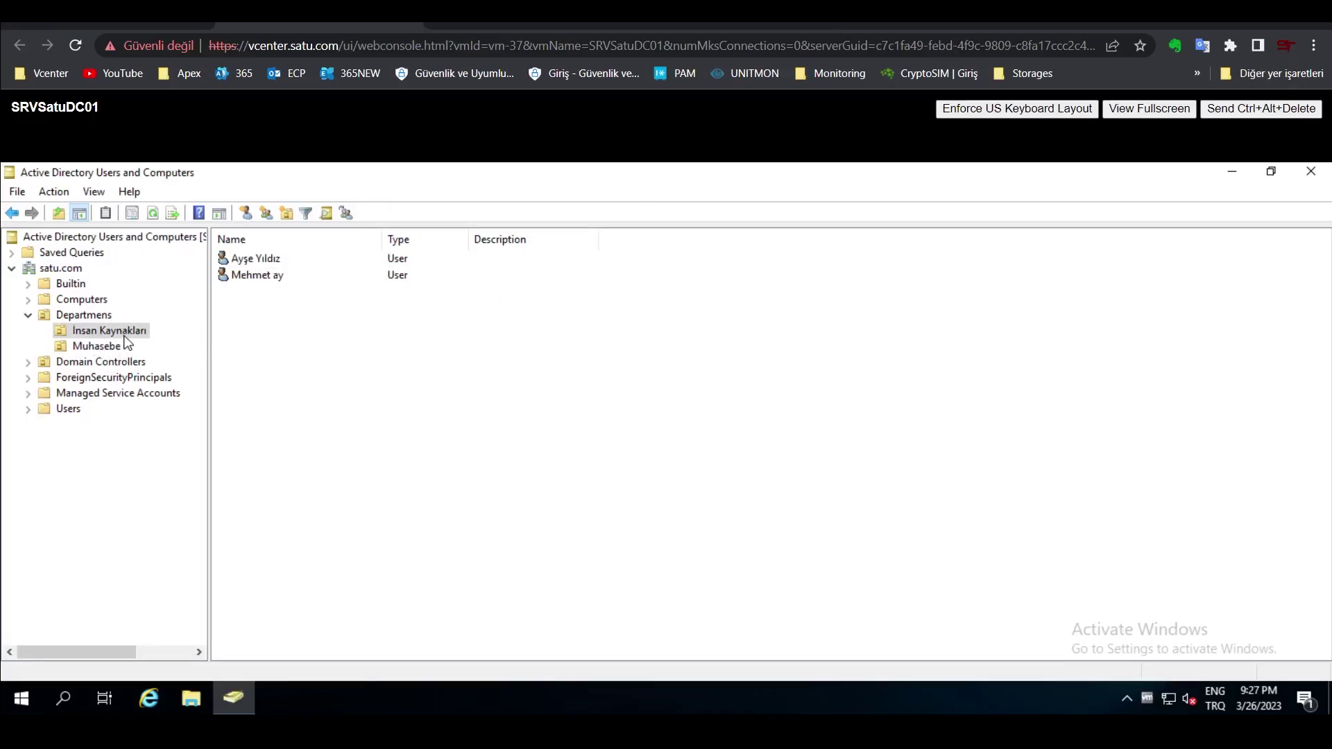
{"action": "left_click", "coordinate": [111, 349]}
{"action": "left_click", "coordinate": [107, 333]}
{"action": "left_click", "coordinate": [263, 280]}
{"action": "right_click", "coordinate": [264, 283]}
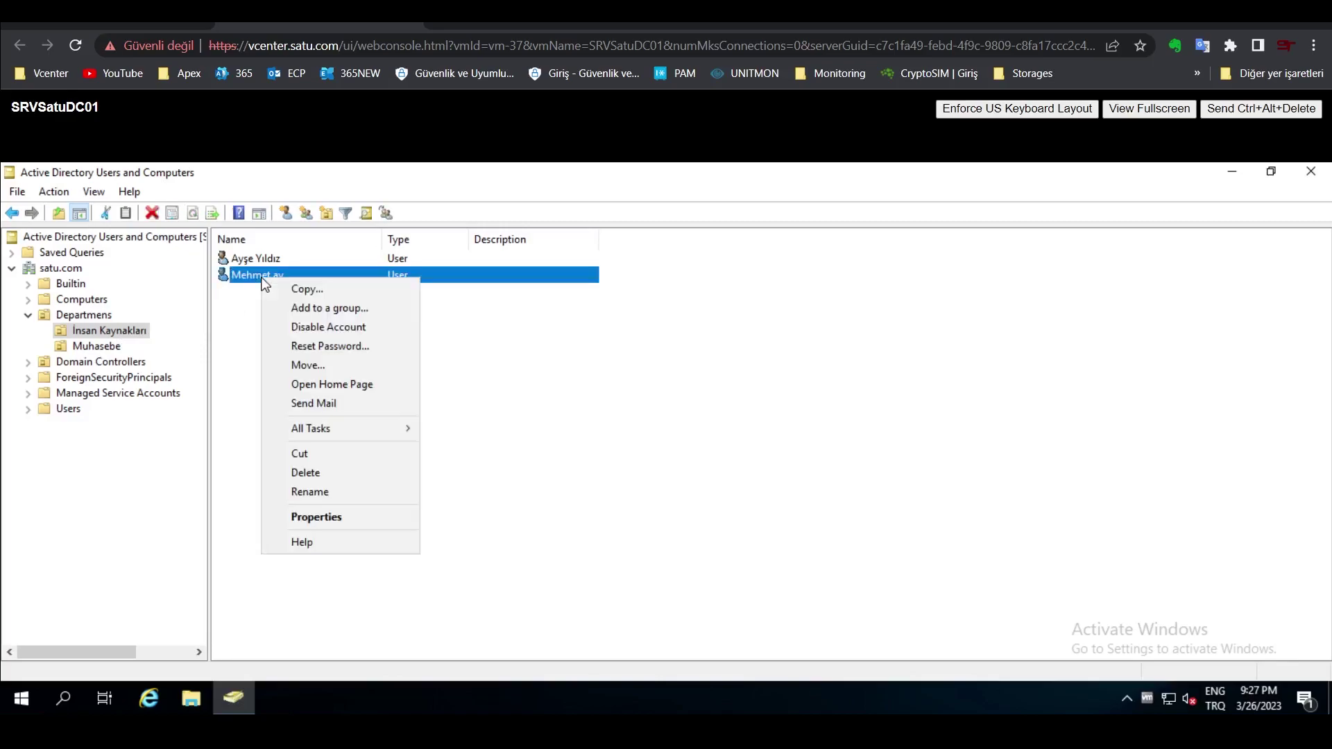
{"action": "left_click", "coordinate": [305, 472]}
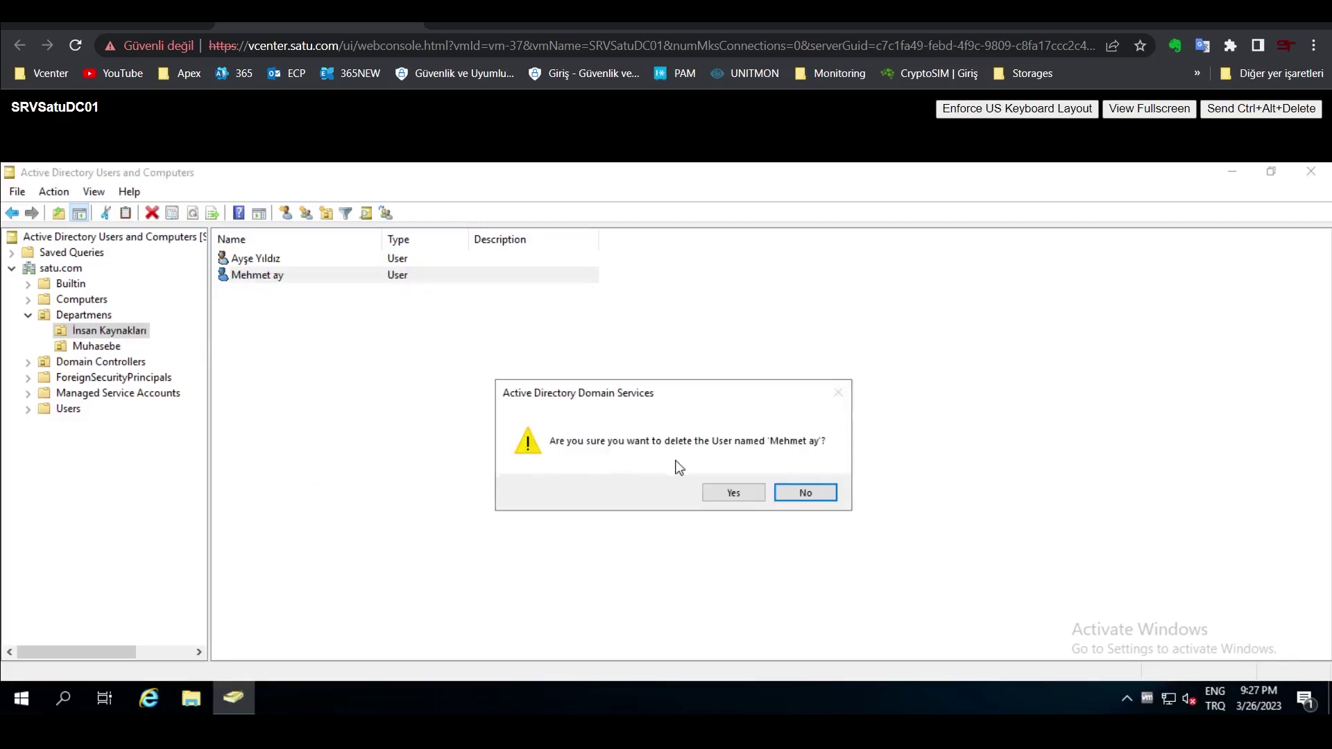
{"action": "left_click", "coordinate": [732, 492]}
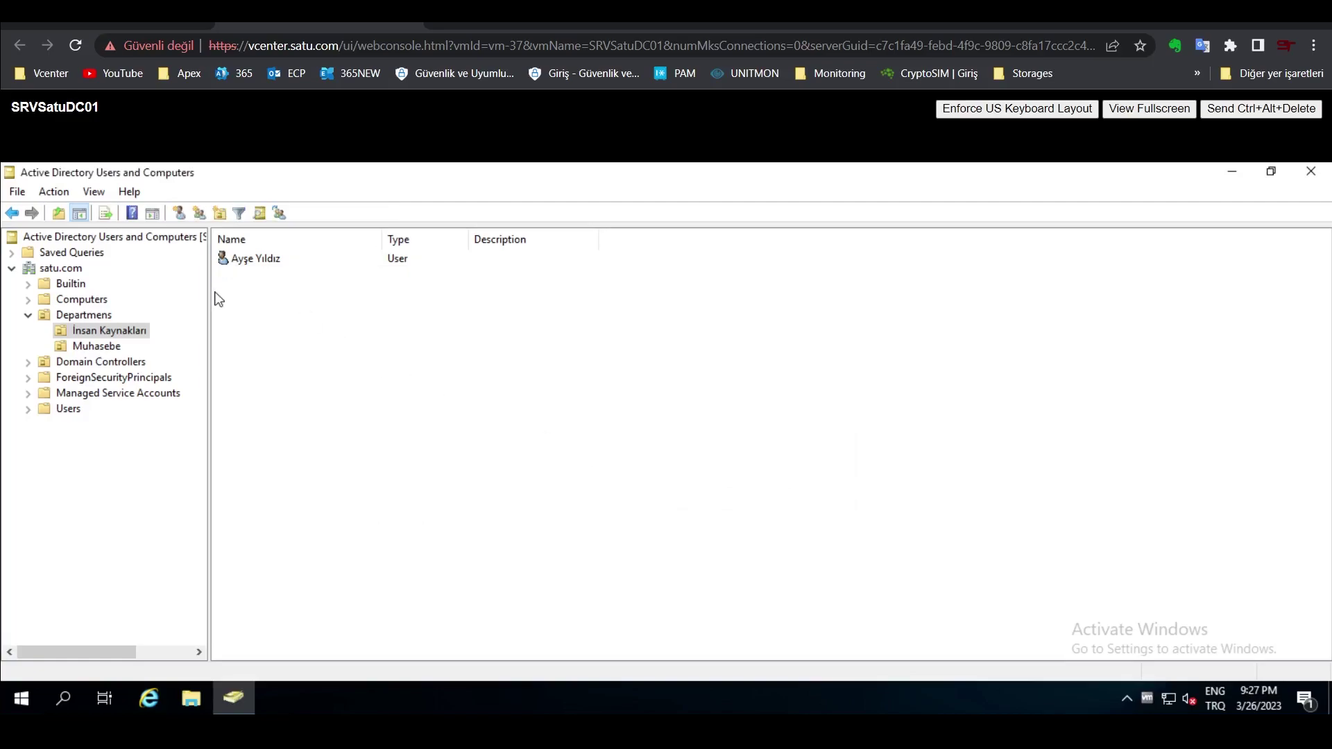
Step: Delete the second user in the Muhasebe organizational unit
{"action": "left_click", "coordinate": [101, 345]}
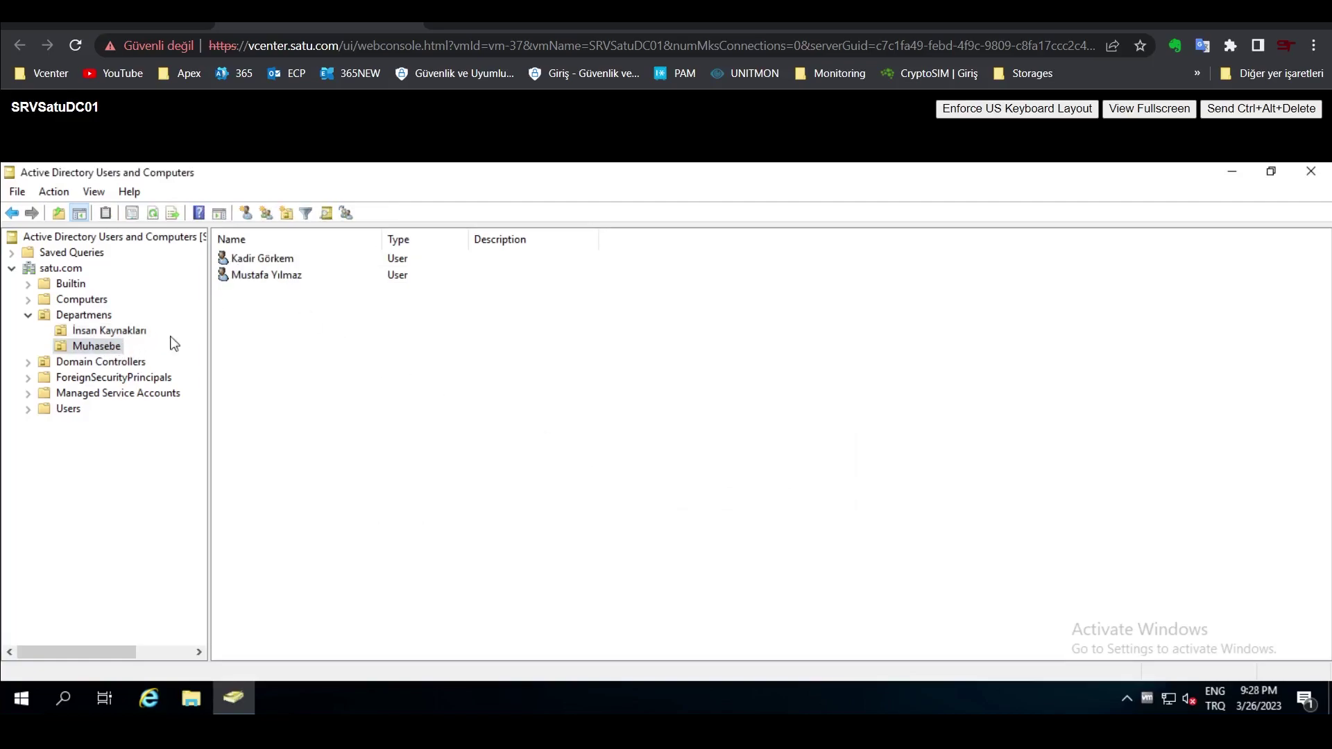
{"action": "left_click", "coordinate": [262, 277]}
{"action": "right_click", "coordinate": [264, 277]}
{"action": "left_click", "coordinate": [320, 472]}
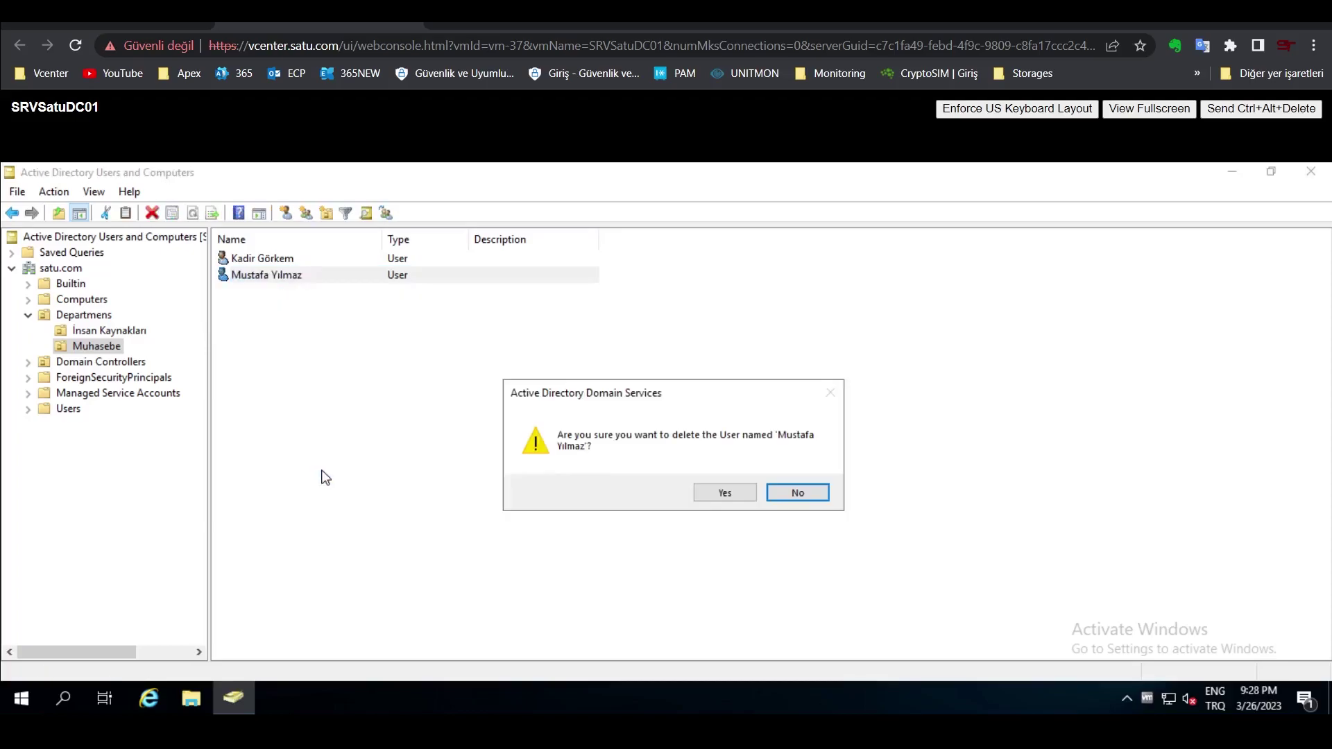
{"action": "left_click", "coordinate": [715, 495]}
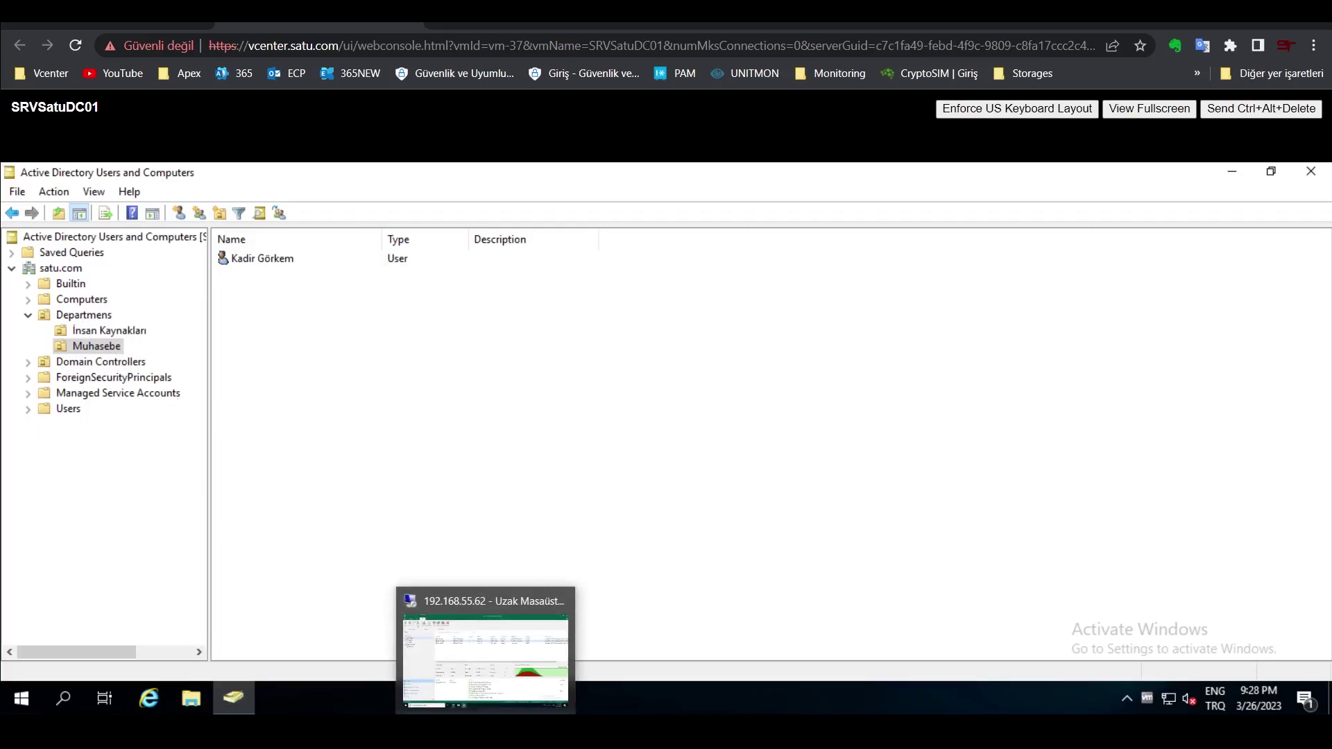
Step: Switch to the Veeam backup console and review the restore options for SRVSatuDC01 in the AD_Backup disk backup
{"action": "left_click", "coordinate": [494, 706]}
{"action": "left_click", "coordinate": [56, 225]}
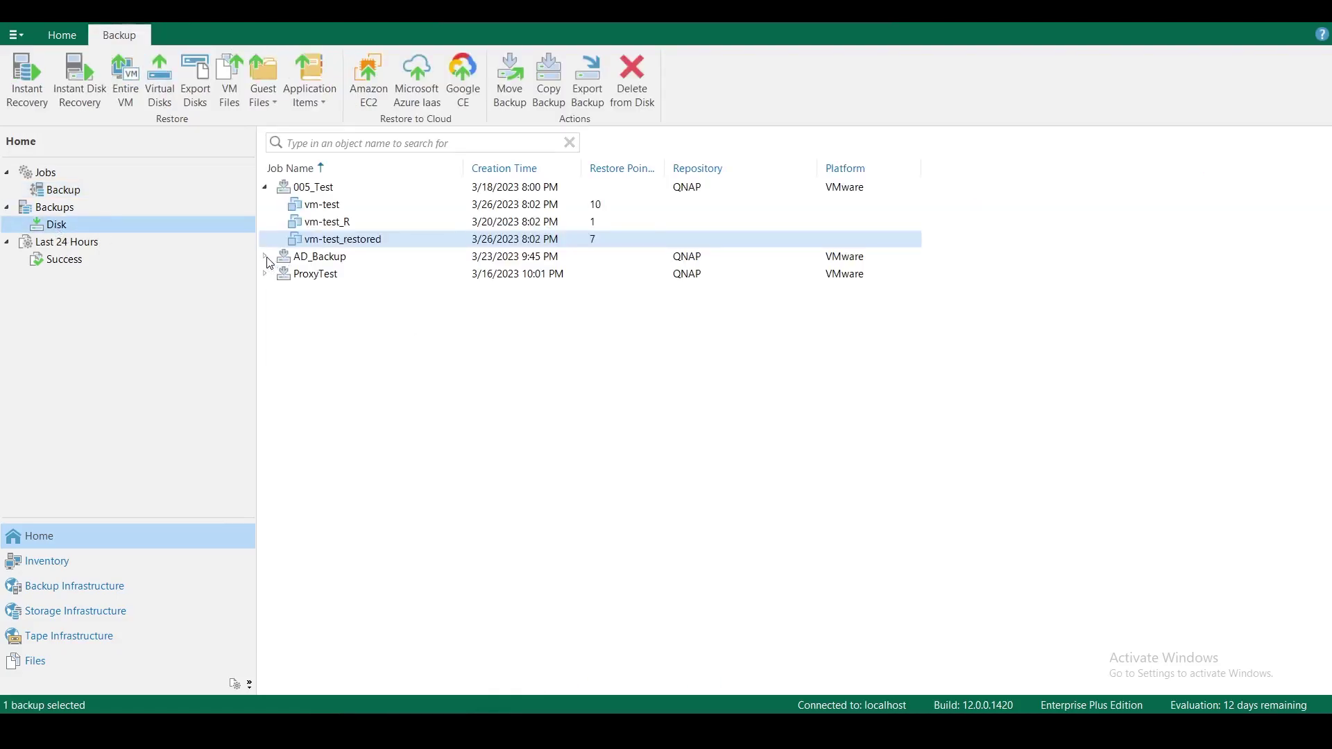
{"action": "double_click", "coordinate": [318, 257]}
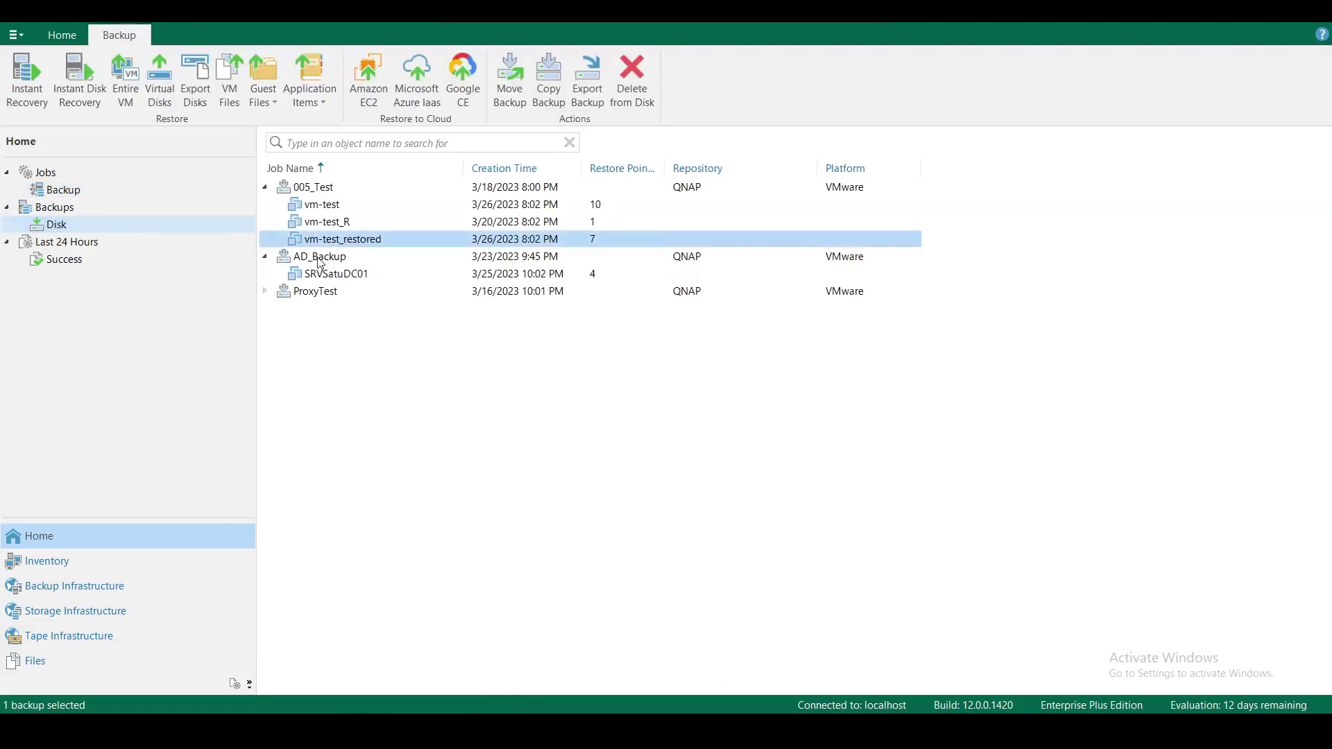
{"action": "left_click", "coordinate": [337, 274]}
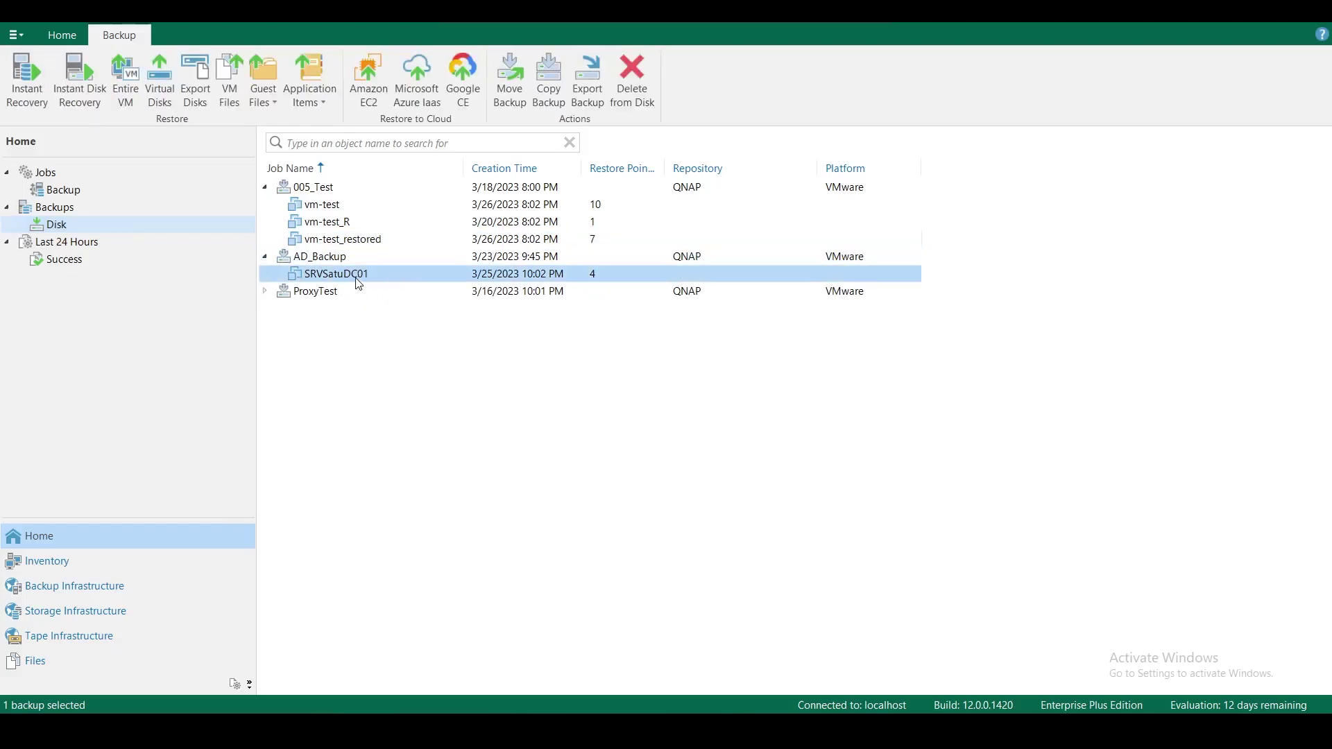
{"action": "right_click", "coordinate": [356, 278]}
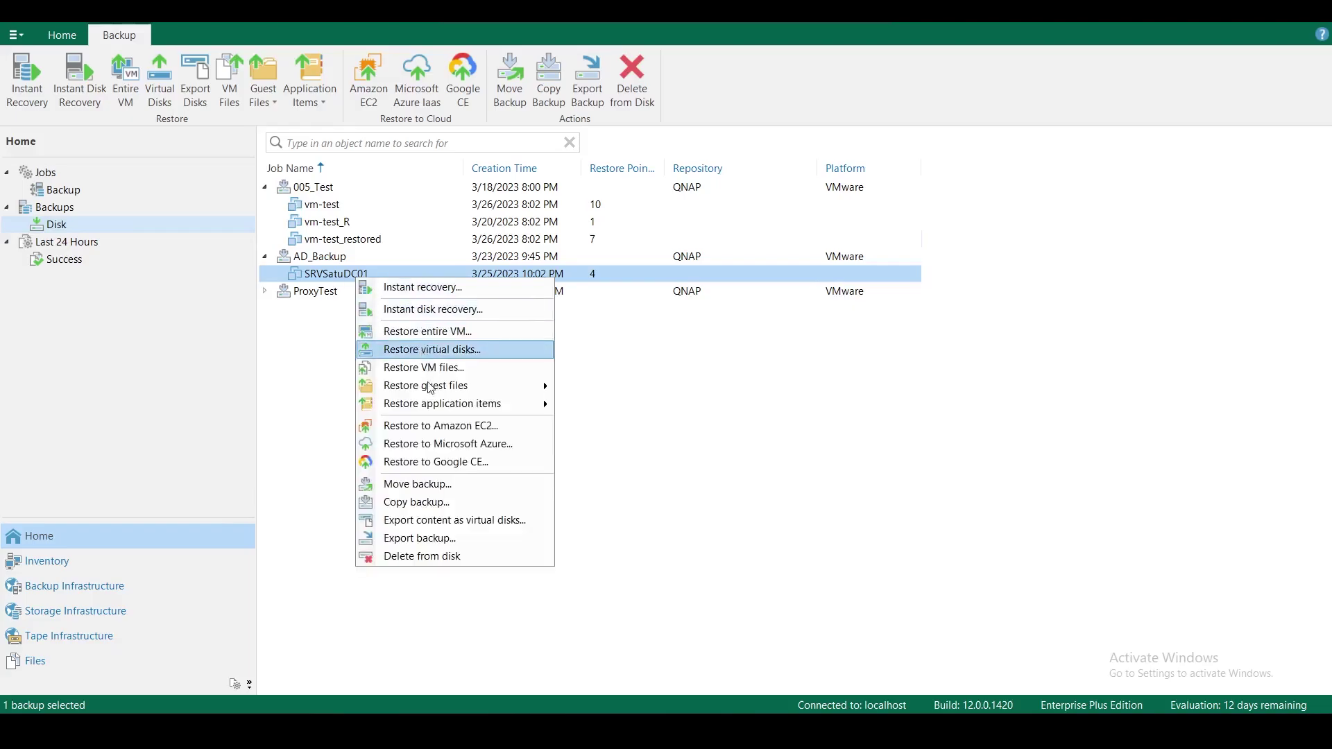
{"action": "mouse_move", "coordinate": [418, 412]}
{"action": "left_click", "coordinate": [265, 361]}
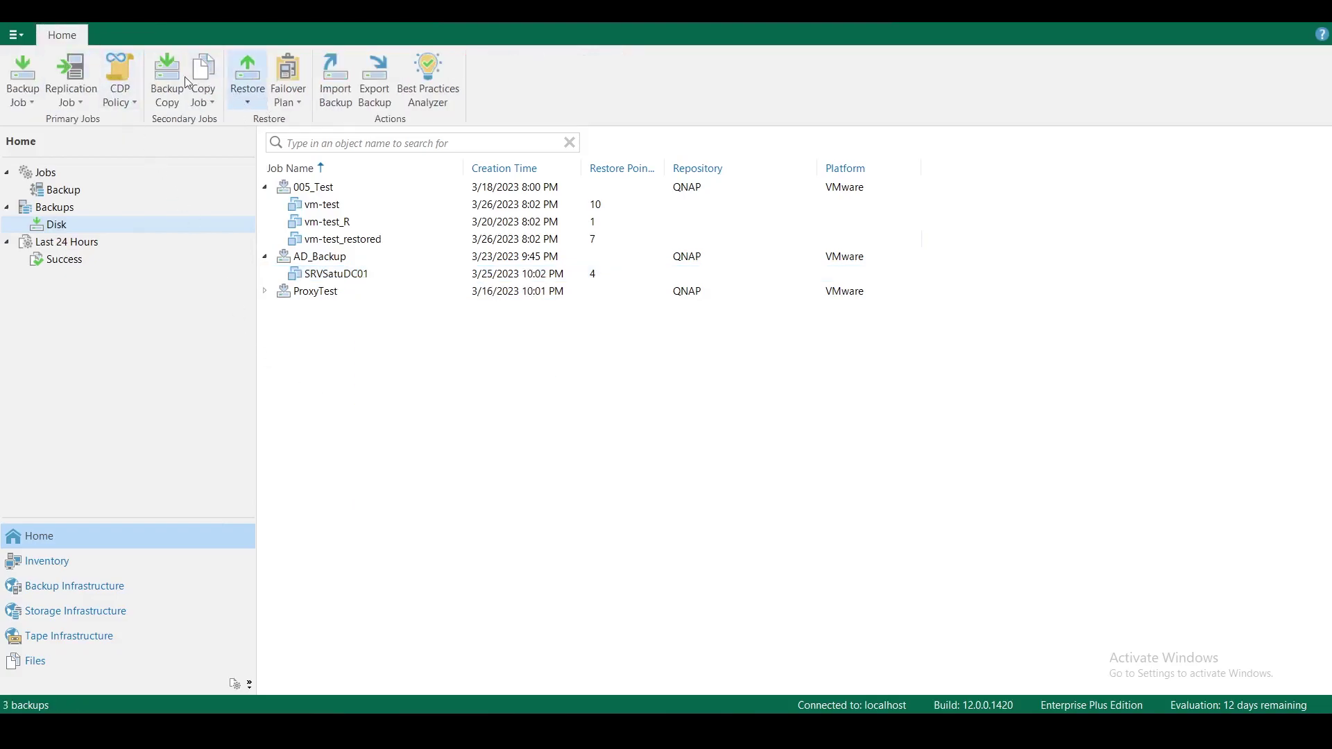
Step: Start a VMware vSphere restore of application items for Microsoft Active Directory
{"action": "left_click", "coordinate": [245, 96]}
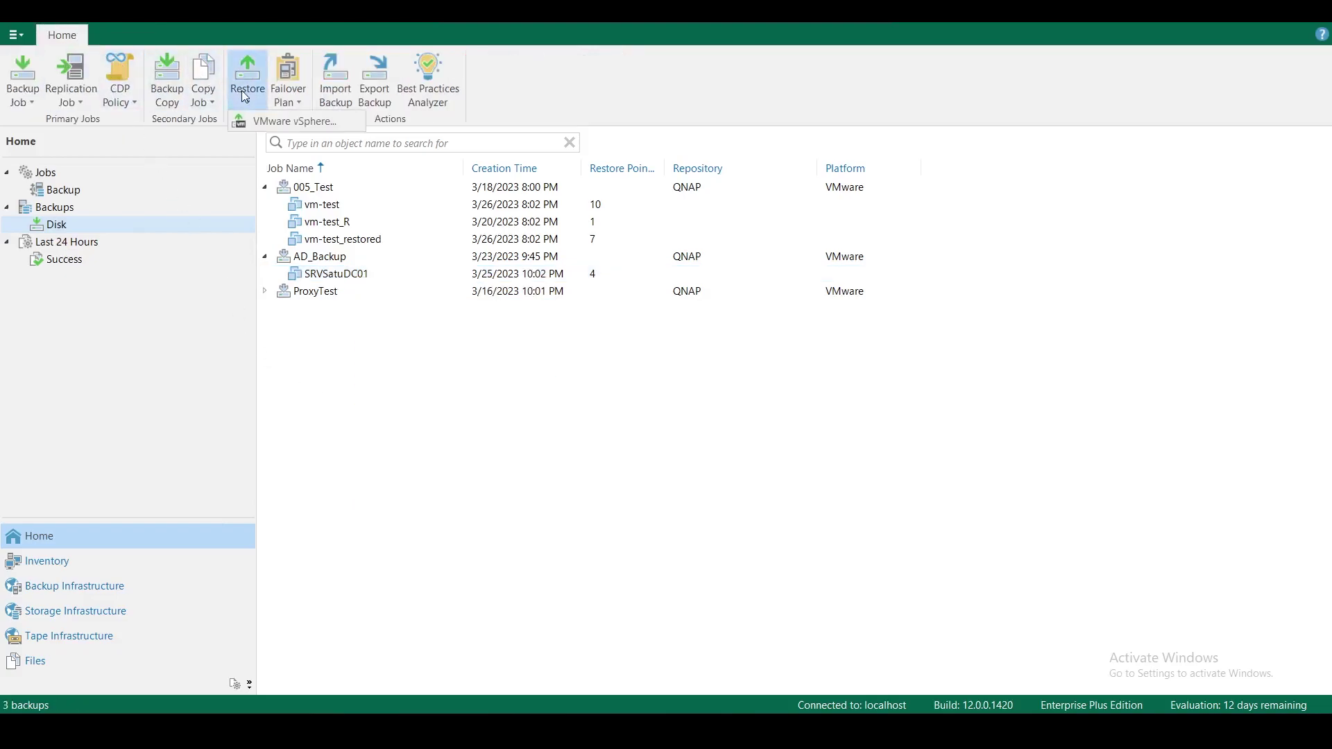
{"action": "left_click", "coordinate": [287, 122]}
{"action": "left_click", "coordinate": [291, 113]}
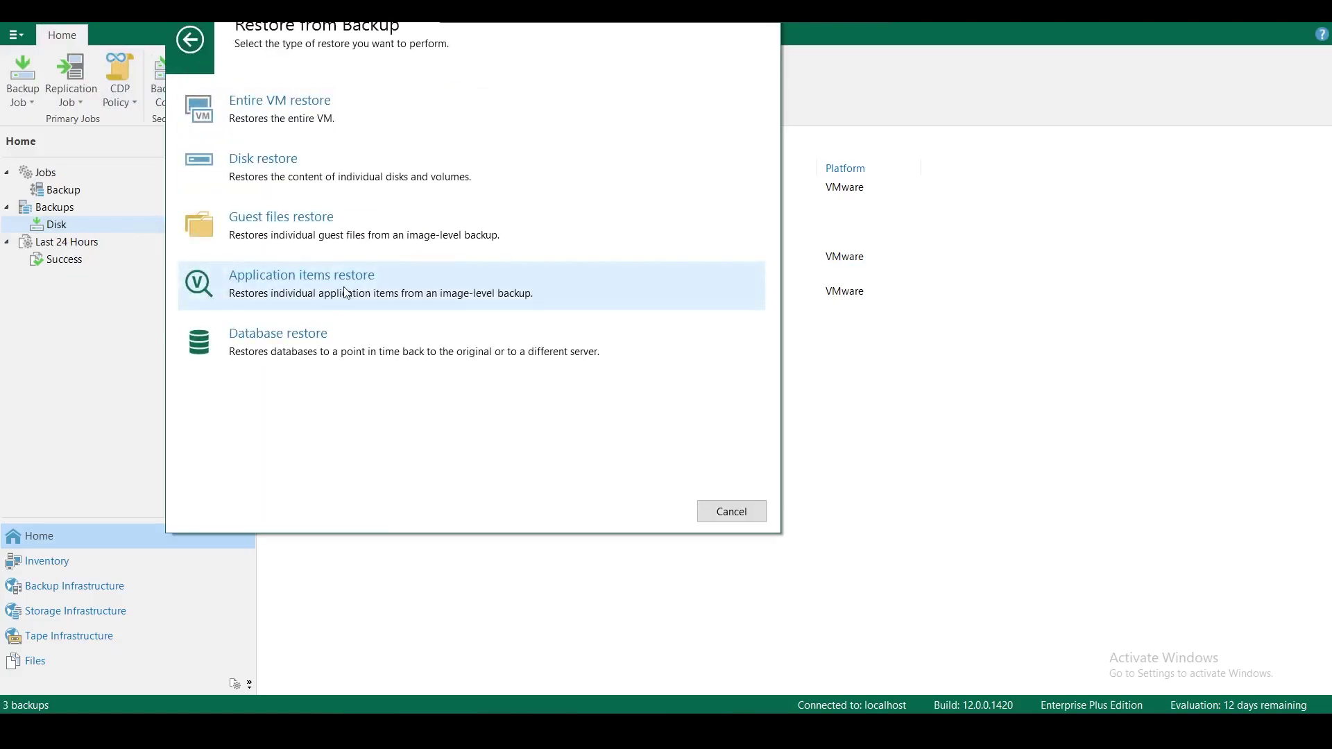
{"action": "left_click", "coordinate": [341, 286]}
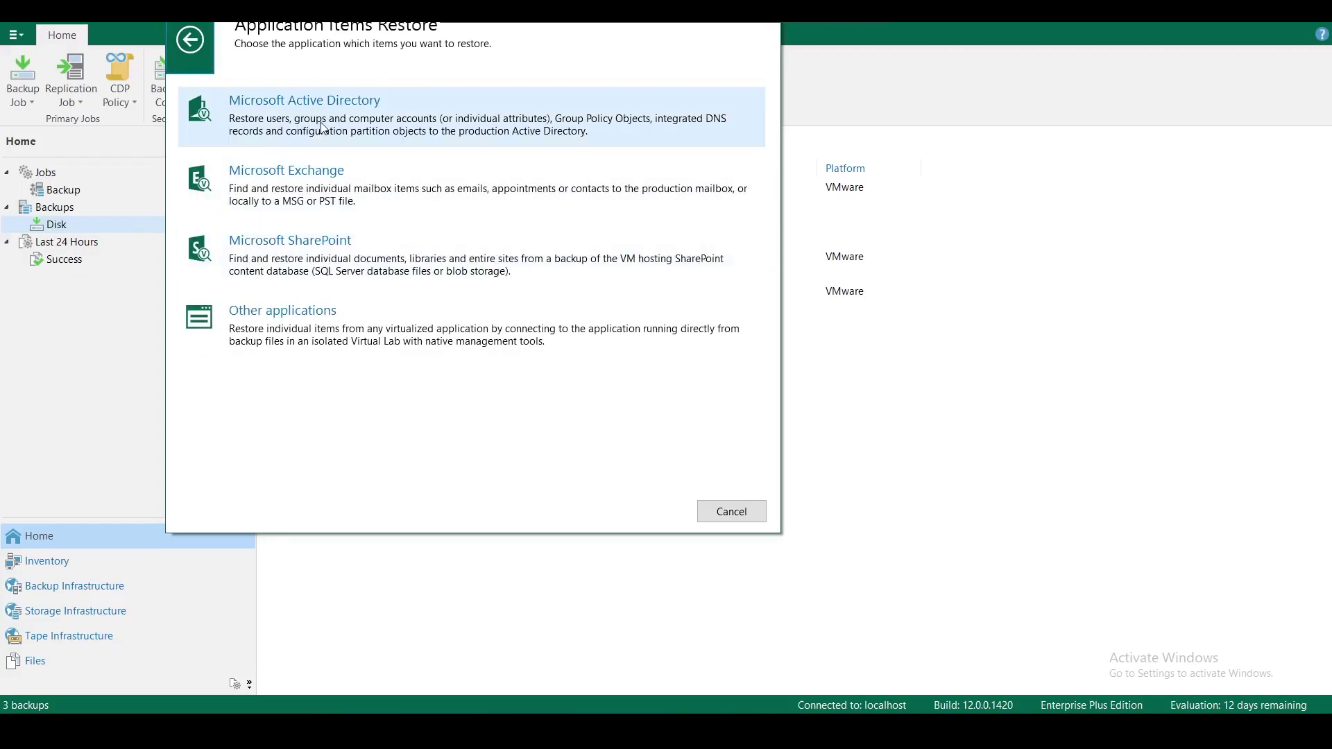
{"action": "left_click", "coordinate": [322, 127]}
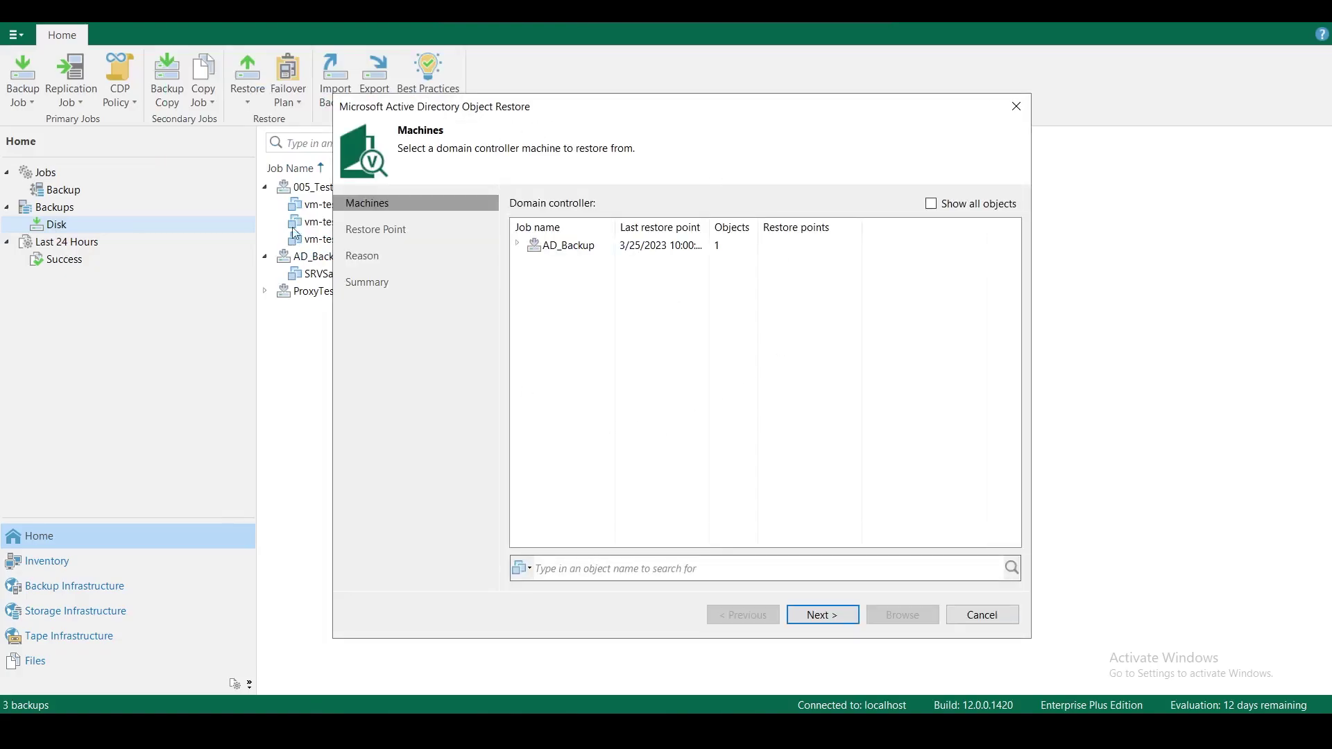
Step: Open SRVSatuDC01 from AD_Backup for browsing at the 10:02 PM Saturday 3/25/2023 restore point, leaving the restore reason blank
{"action": "left_click", "coordinate": [555, 250]}
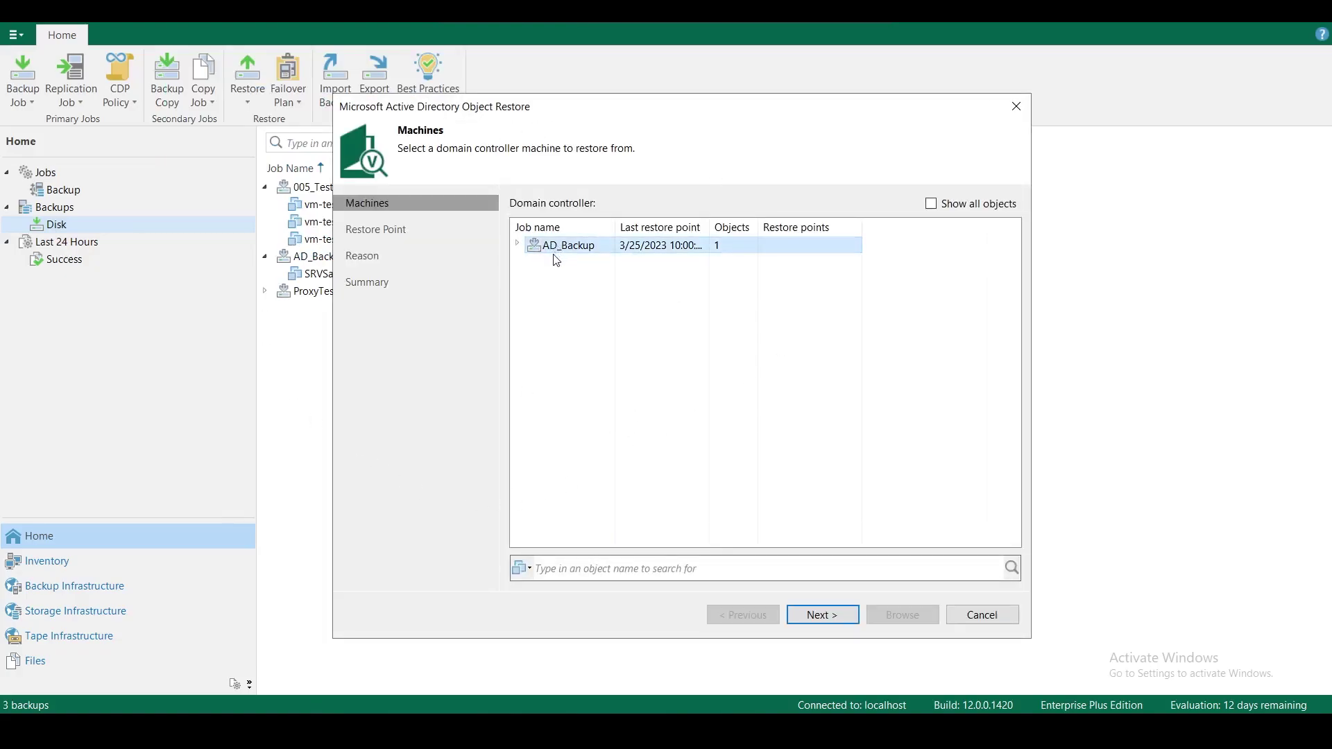
{"action": "double_click", "coordinate": [557, 249]}
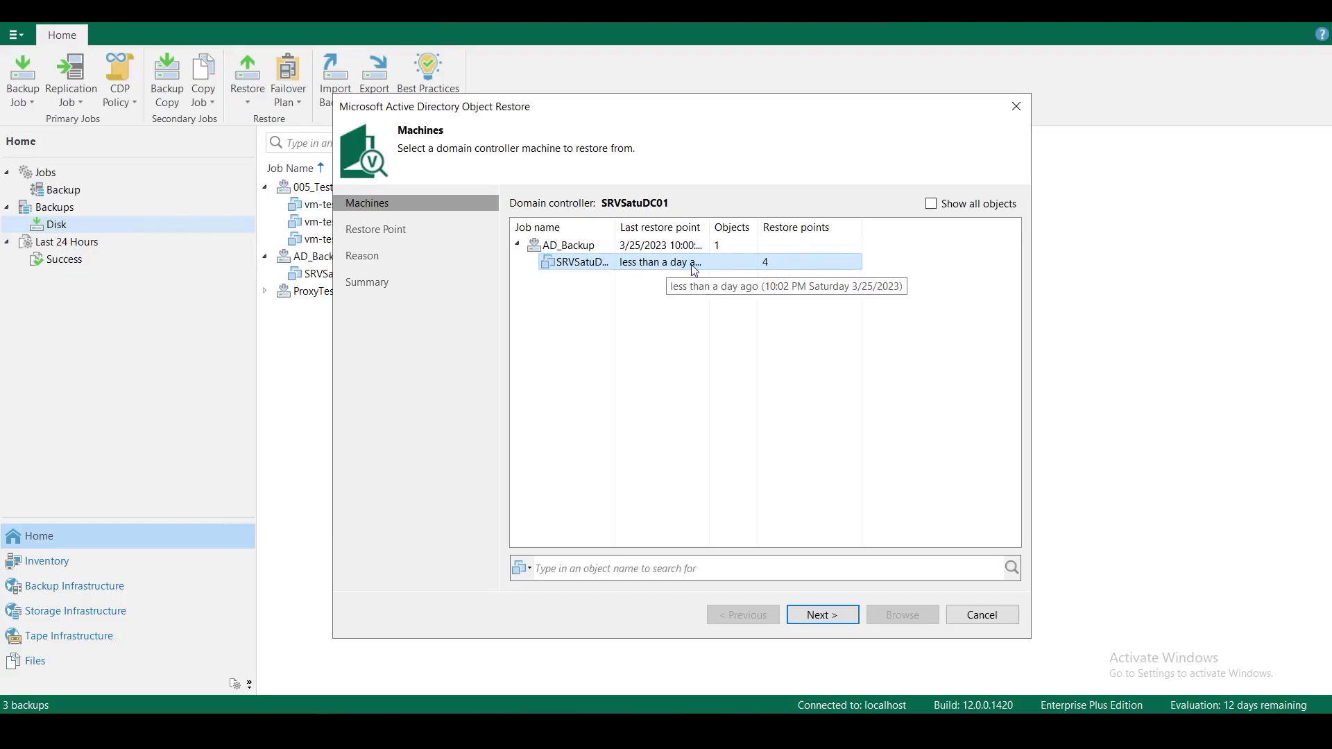
{"action": "left_click", "coordinate": [838, 614]}
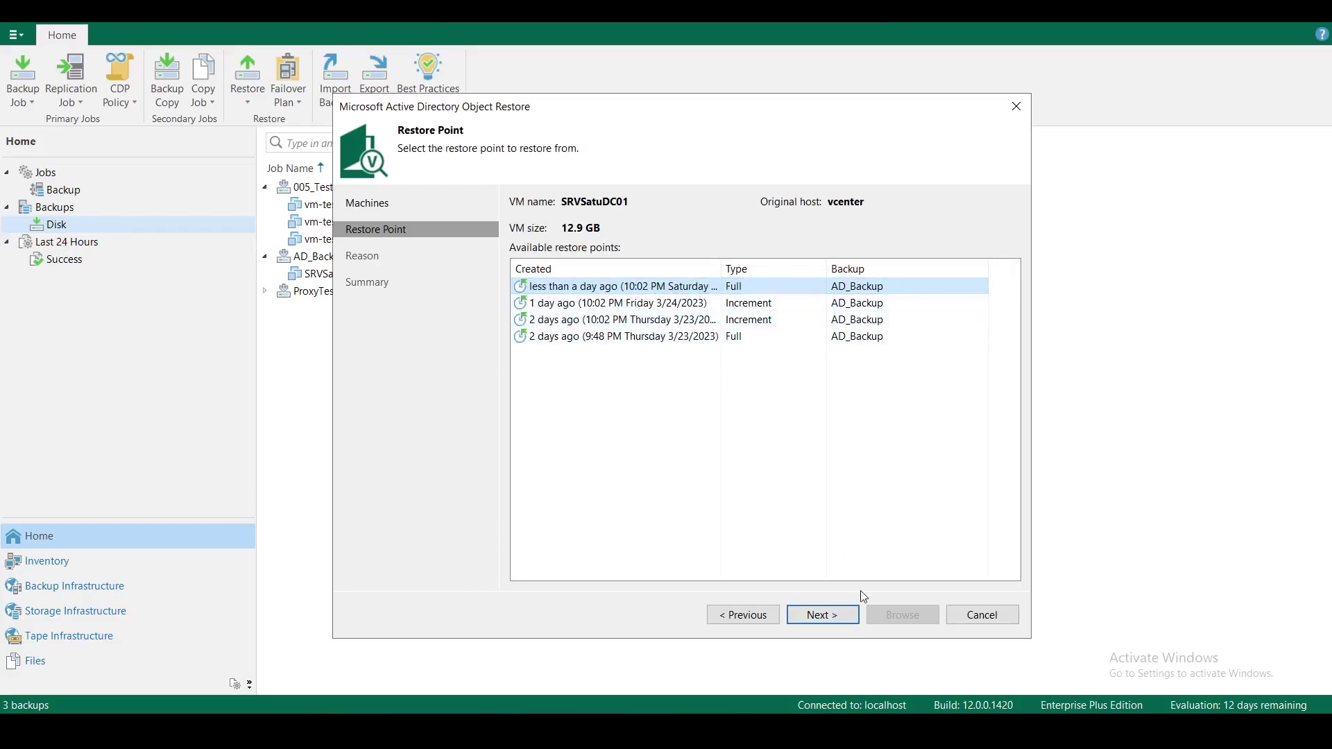
{"action": "left_click", "coordinate": [844, 615]}
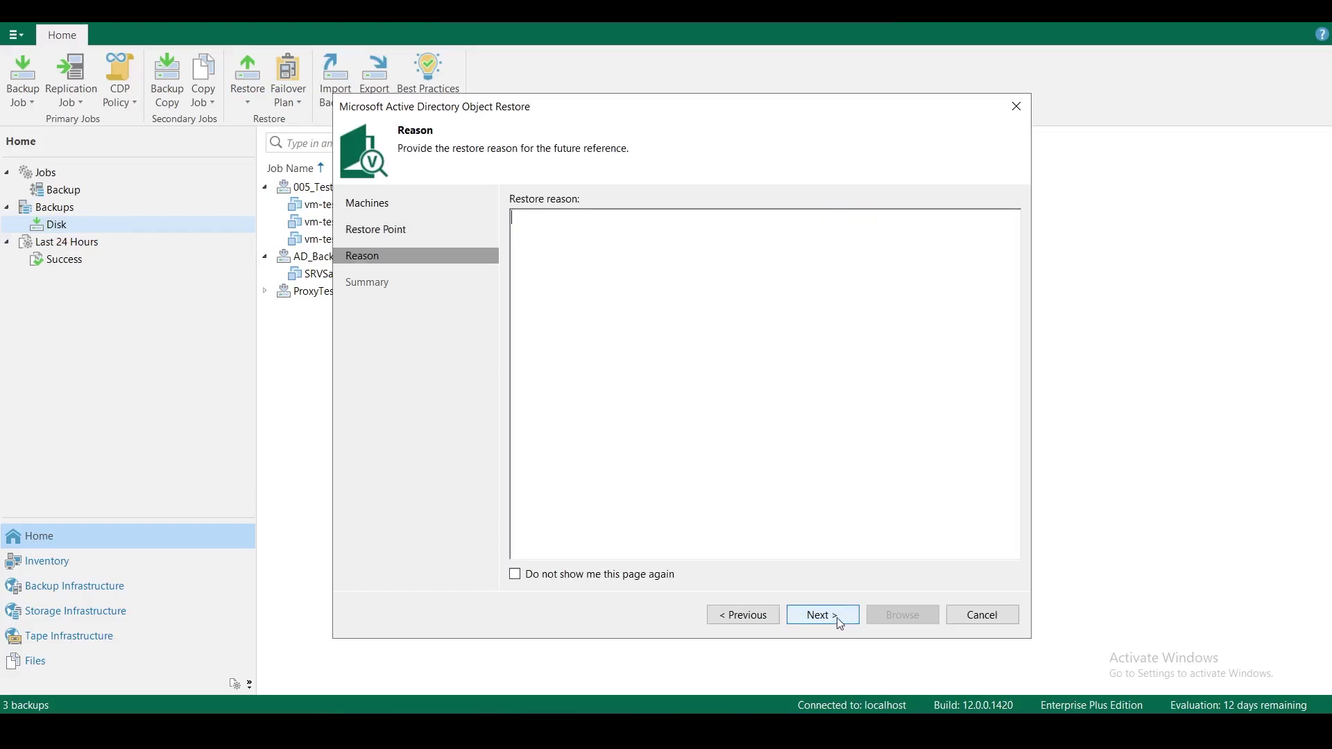
{"action": "left_click", "coordinate": [840, 617]}
{"action": "left_click", "coordinate": [912, 619]}
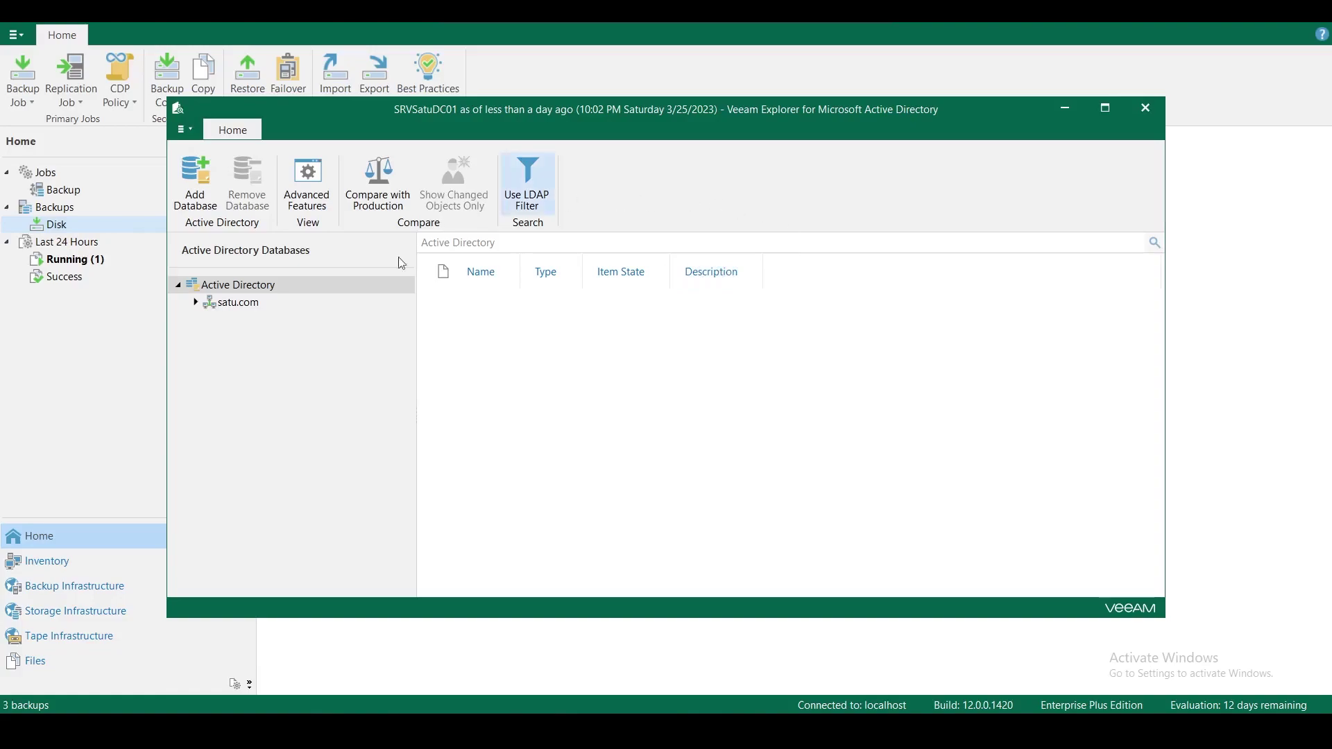
Step: Examine the backed-up Group Policy Objects and the users in İnsan Kaynakları and Muhasebe under satu.com
{"action": "left_click", "coordinate": [196, 303]}
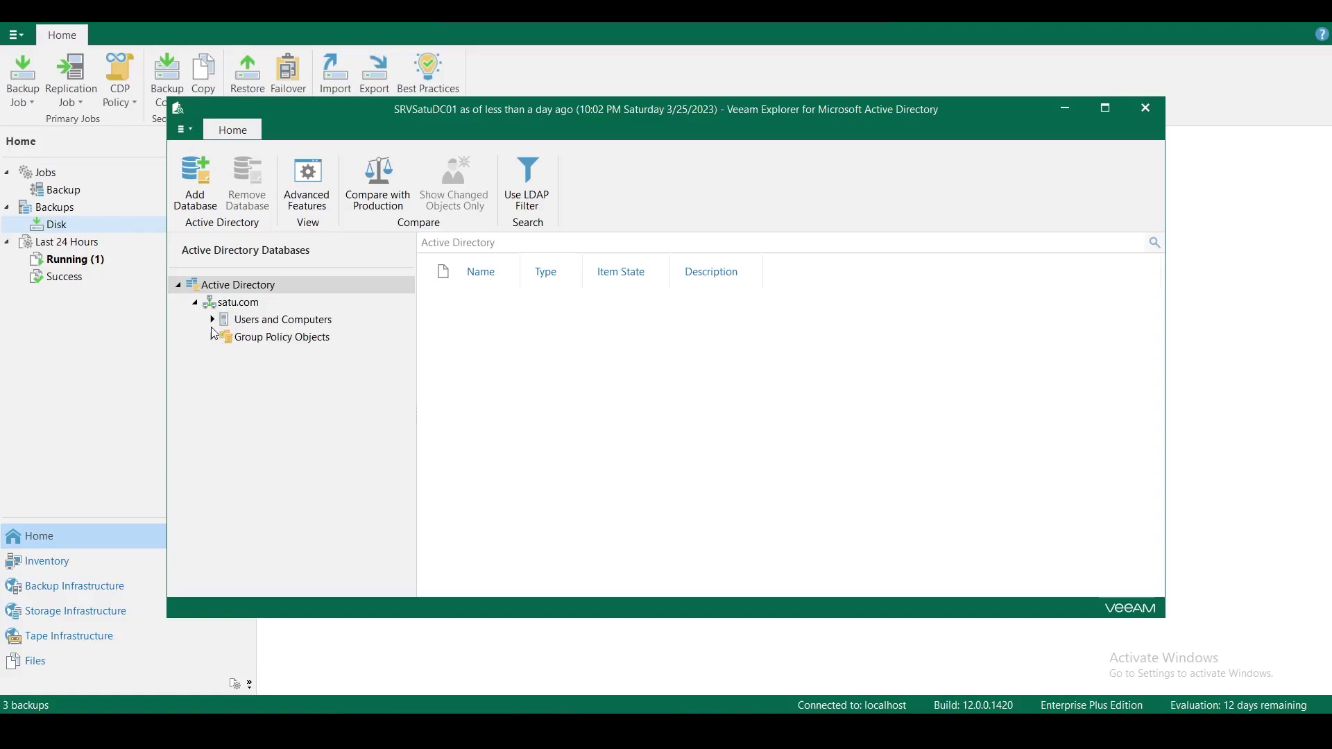
{"action": "left_click", "coordinate": [213, 320]}
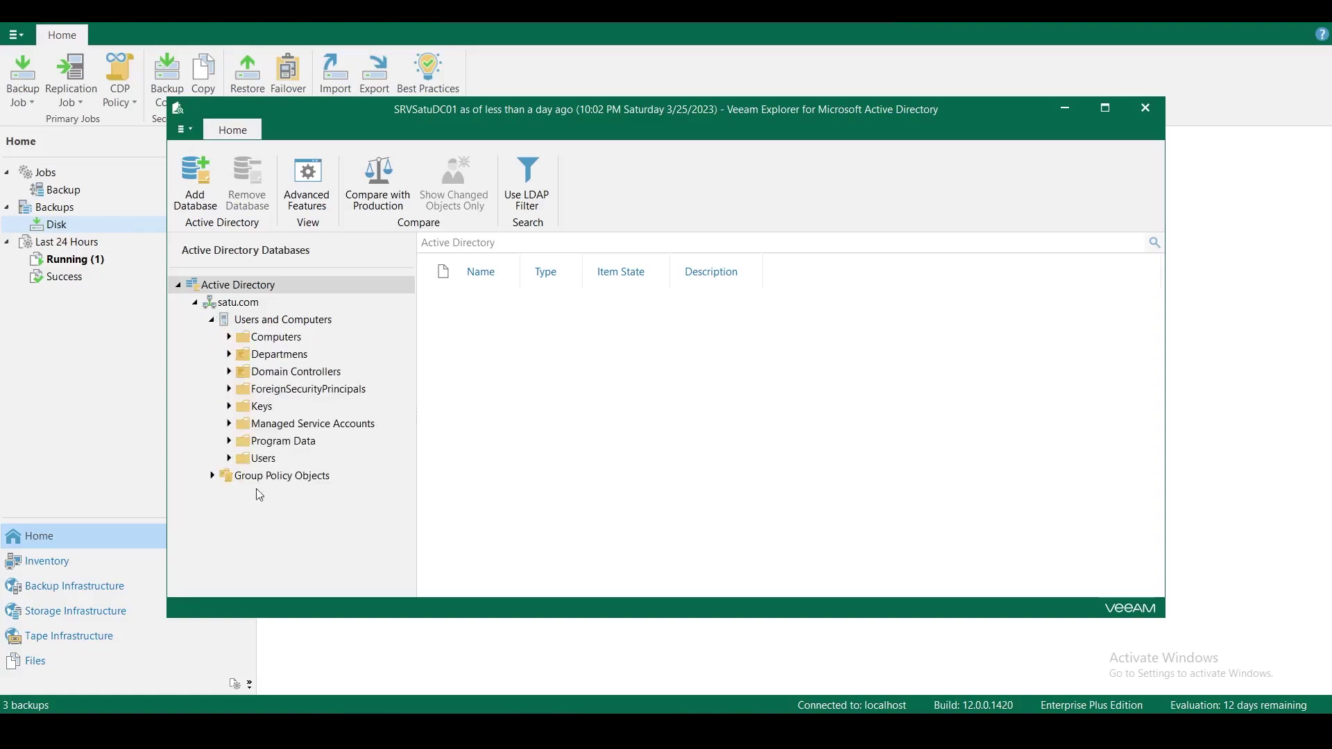
{"action": "left_click", "coordinate": [280, 478]}
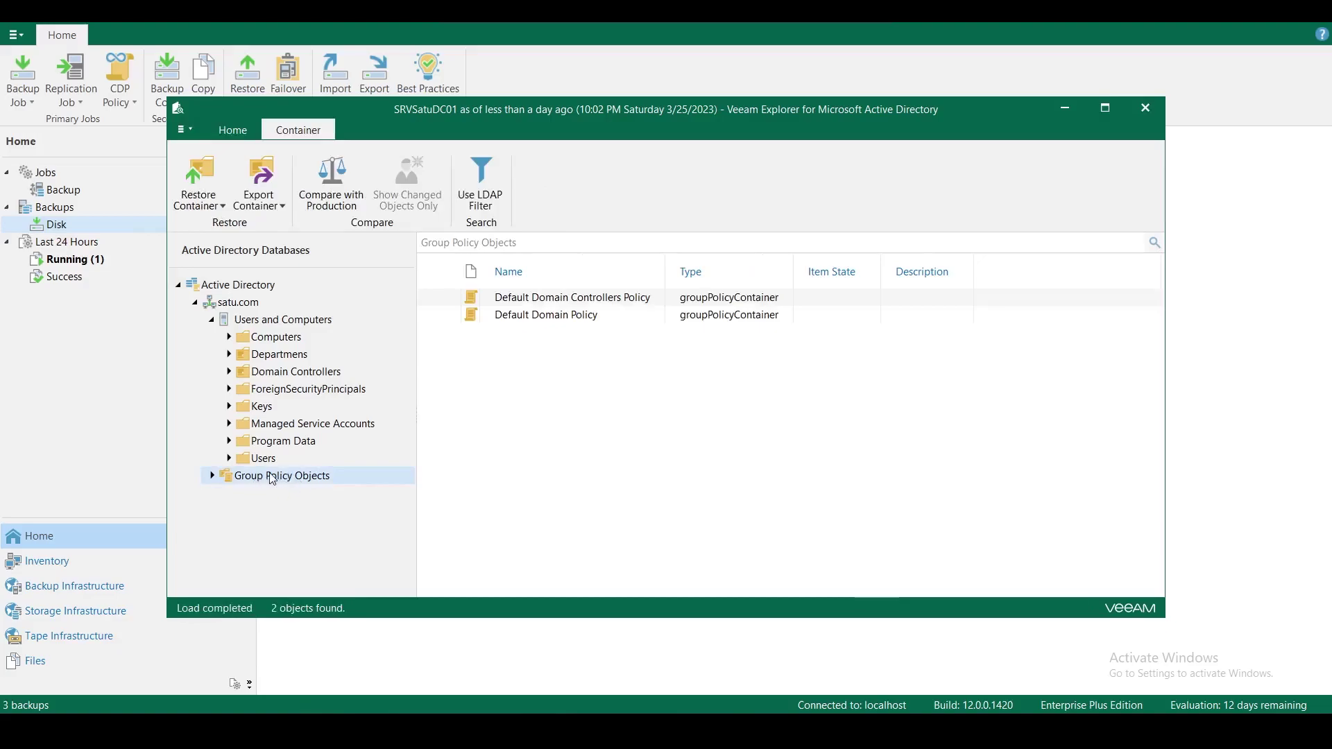
{"action": "left_click", "coordinate": [229, 354]}
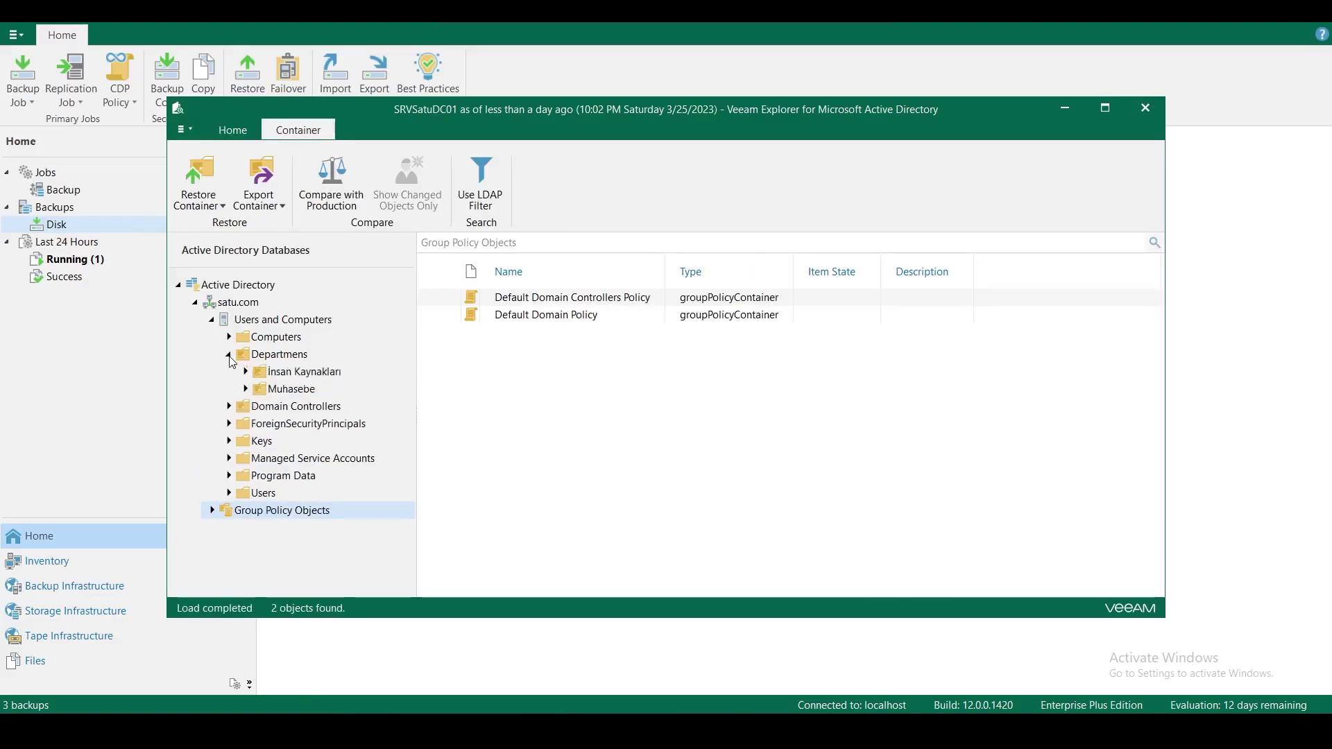
{"action": "left_click", "coordinate": [298, 356]}
{"action": "left_click", "coordinate": [299, 373]}
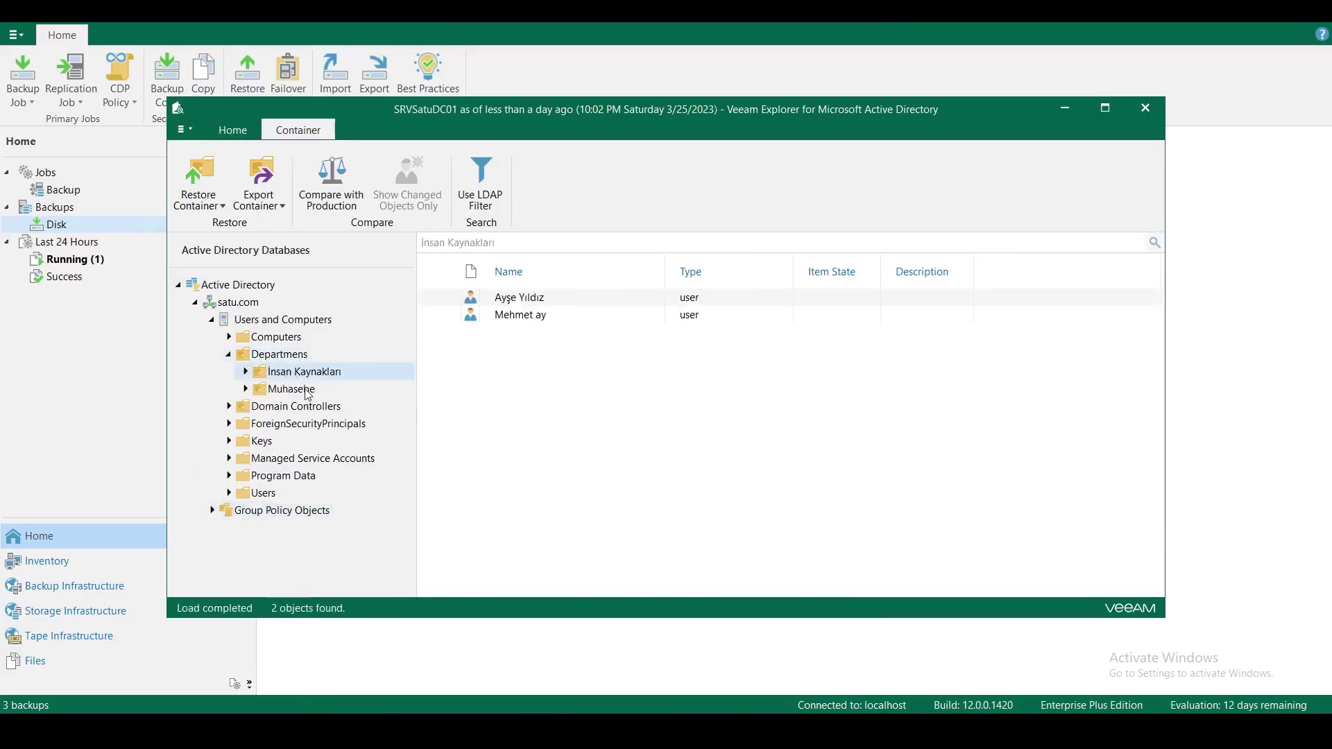
{"action": "left_click", "coordinate": [301, 391]}
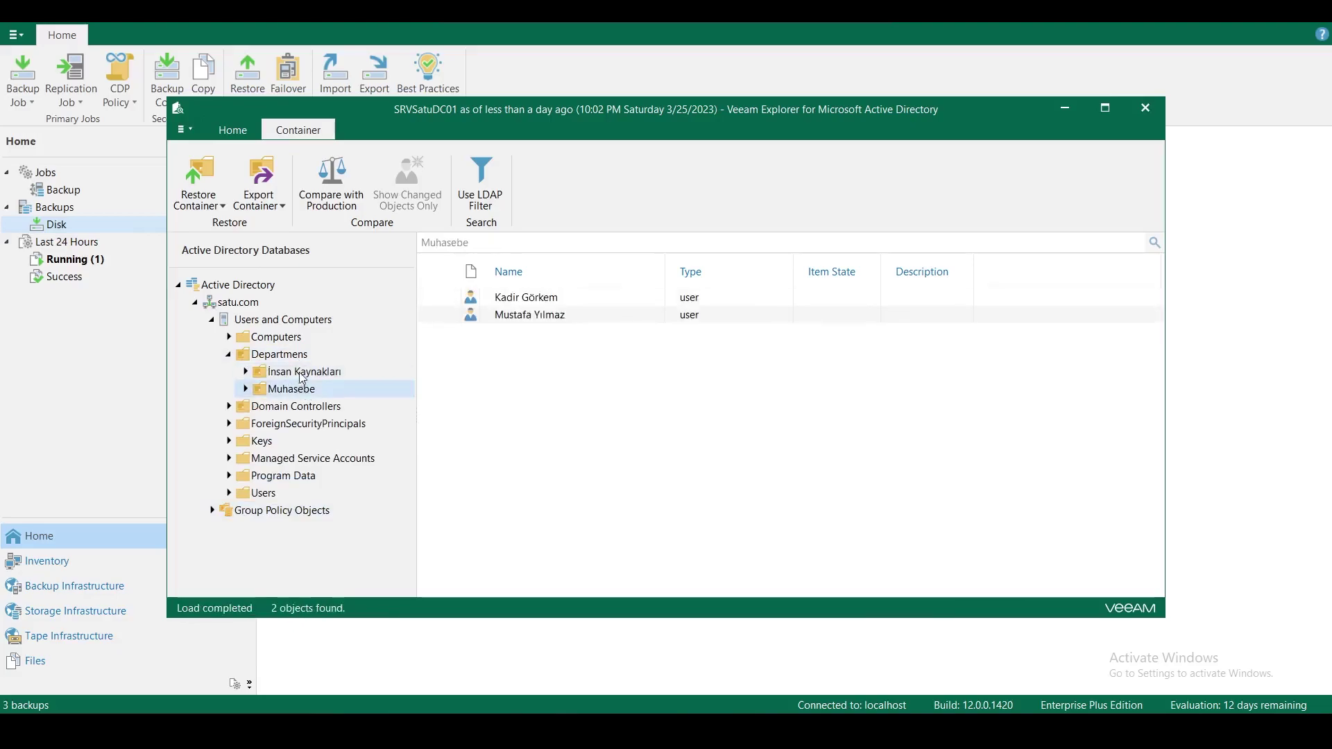
{"action": "left_click", "coordinate": [302, 374]}
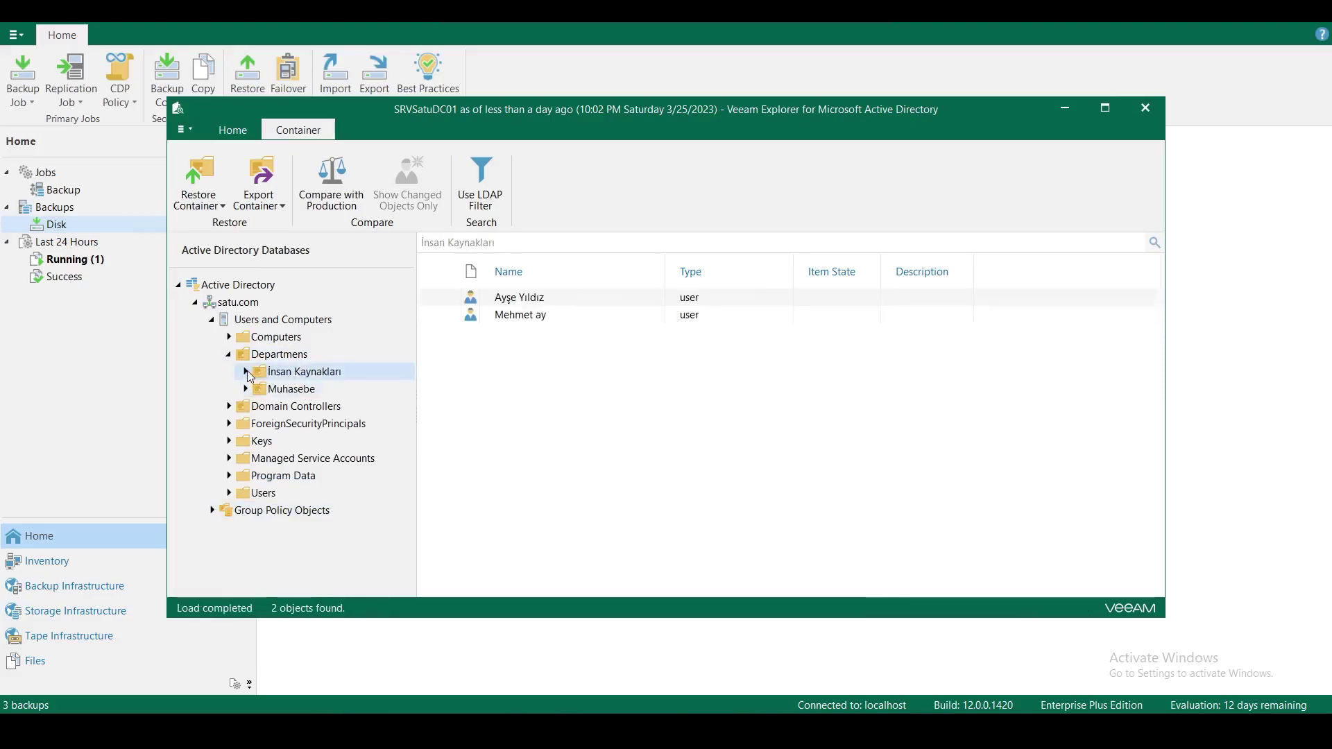
Step: Compare the object attributes of the second backed-up user in İnsan Kaynakları with the production object
{"action": "left_click", "coordinate": [543, 321]}
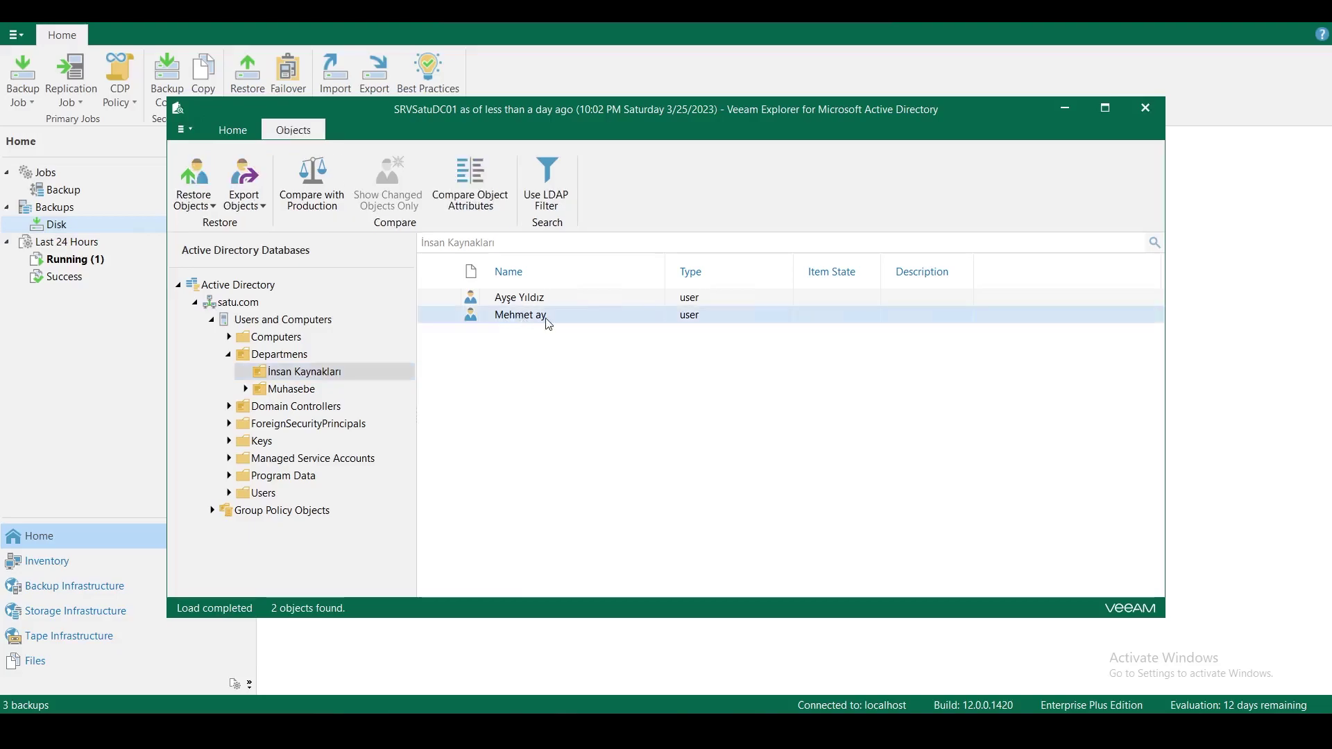
{"action": "left_click", "coordinate": [479, 197]}
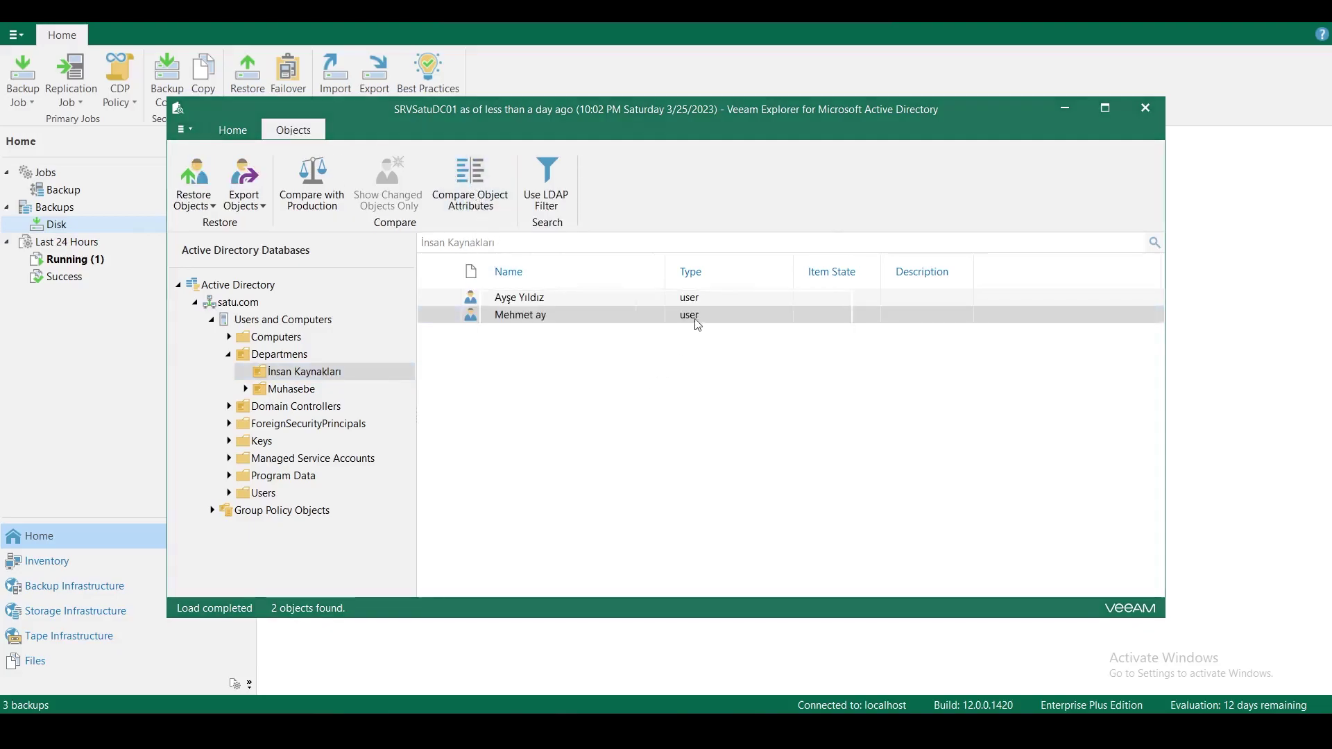
{"action": "left_click", "coordinate": [812, 407]}
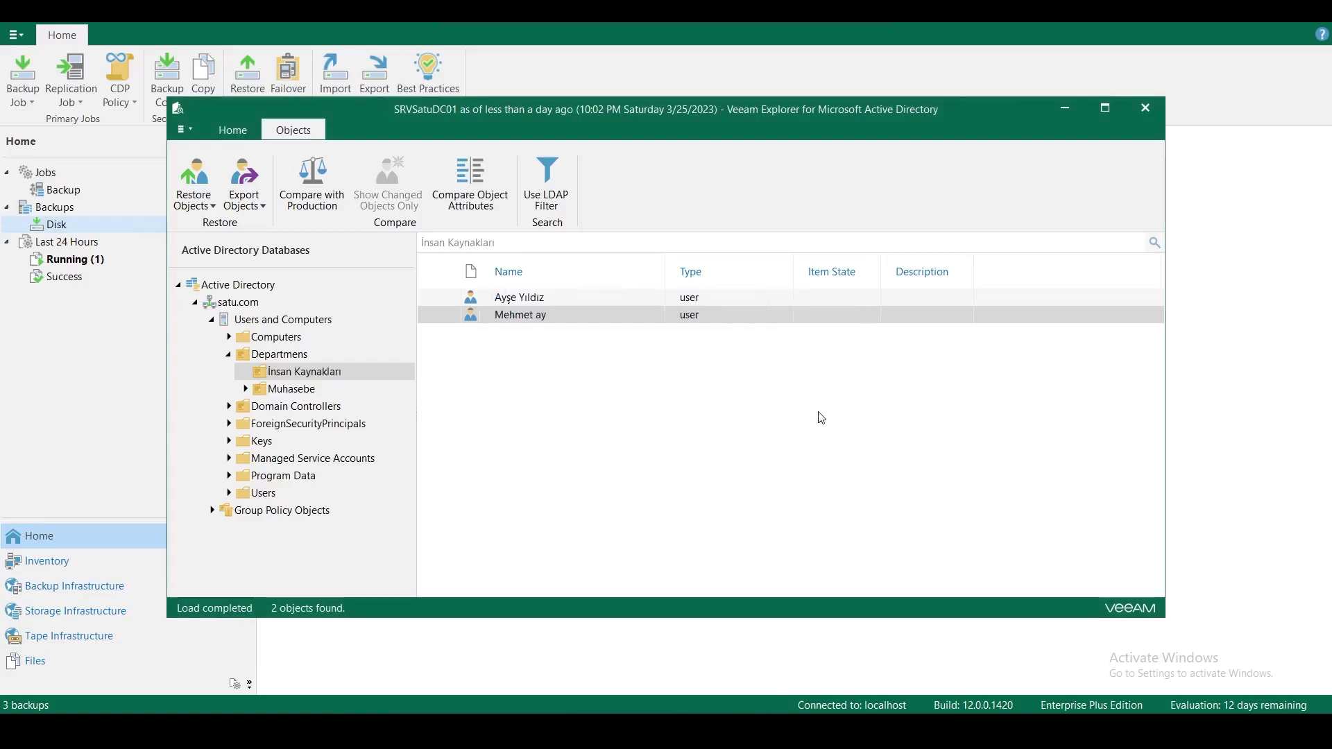
{"action": "double_click", "coordinate": [521, 313]}
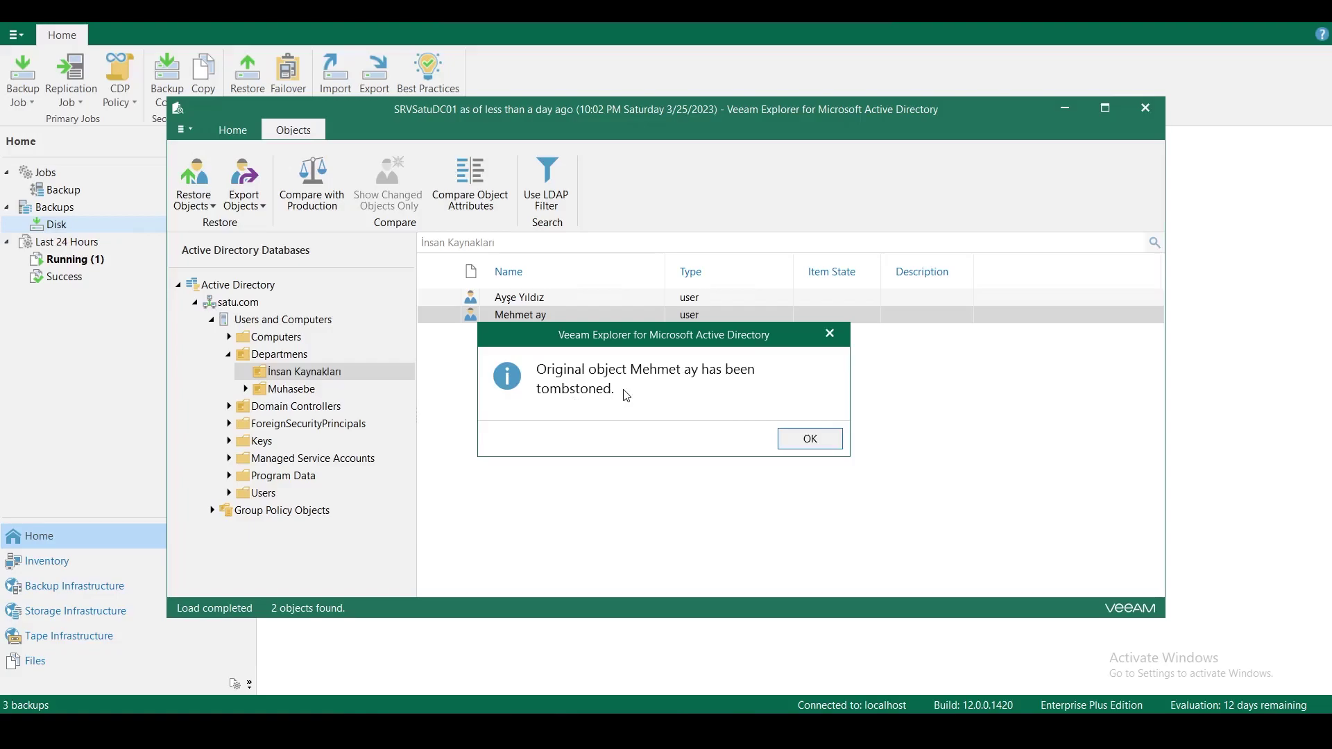
{"action": "left_click_drag", "start_coordinate": [548, 326], "coordinate": [552, 335]}
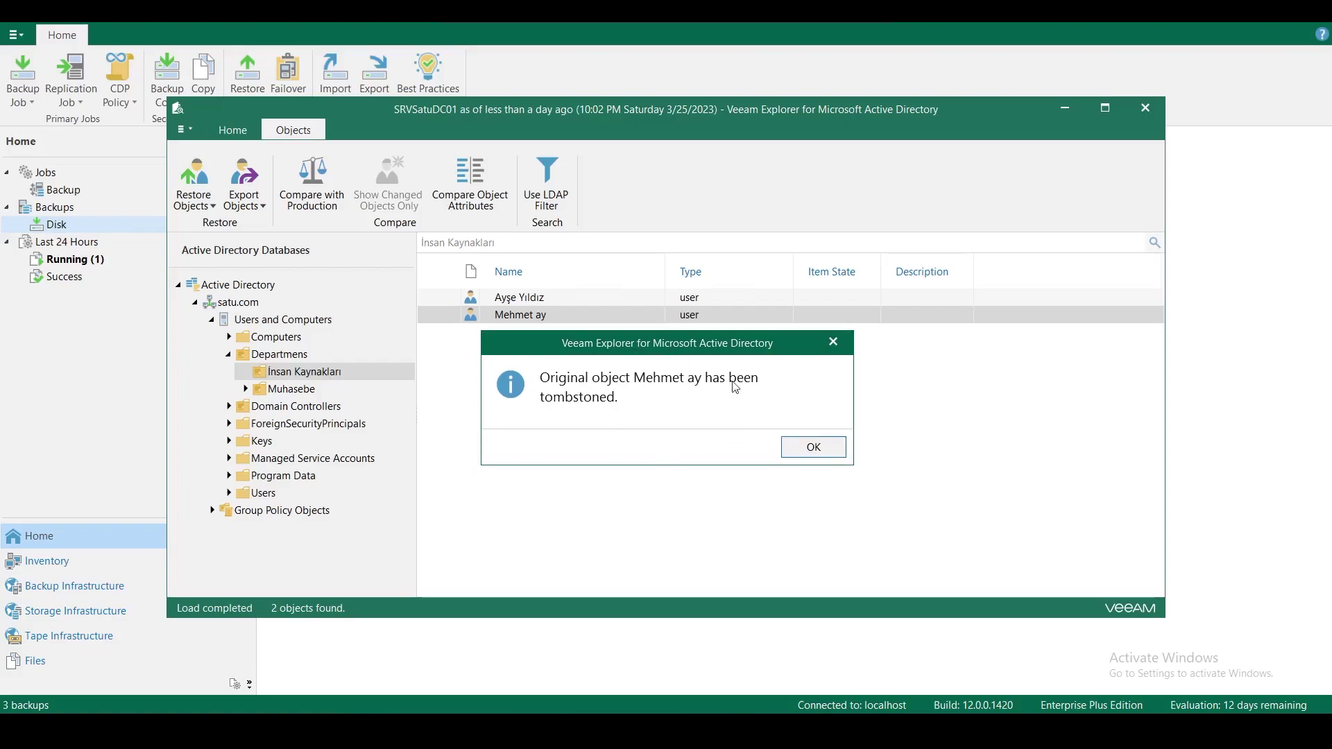
{"action": "left_click", "coordinate": [814, 450]}
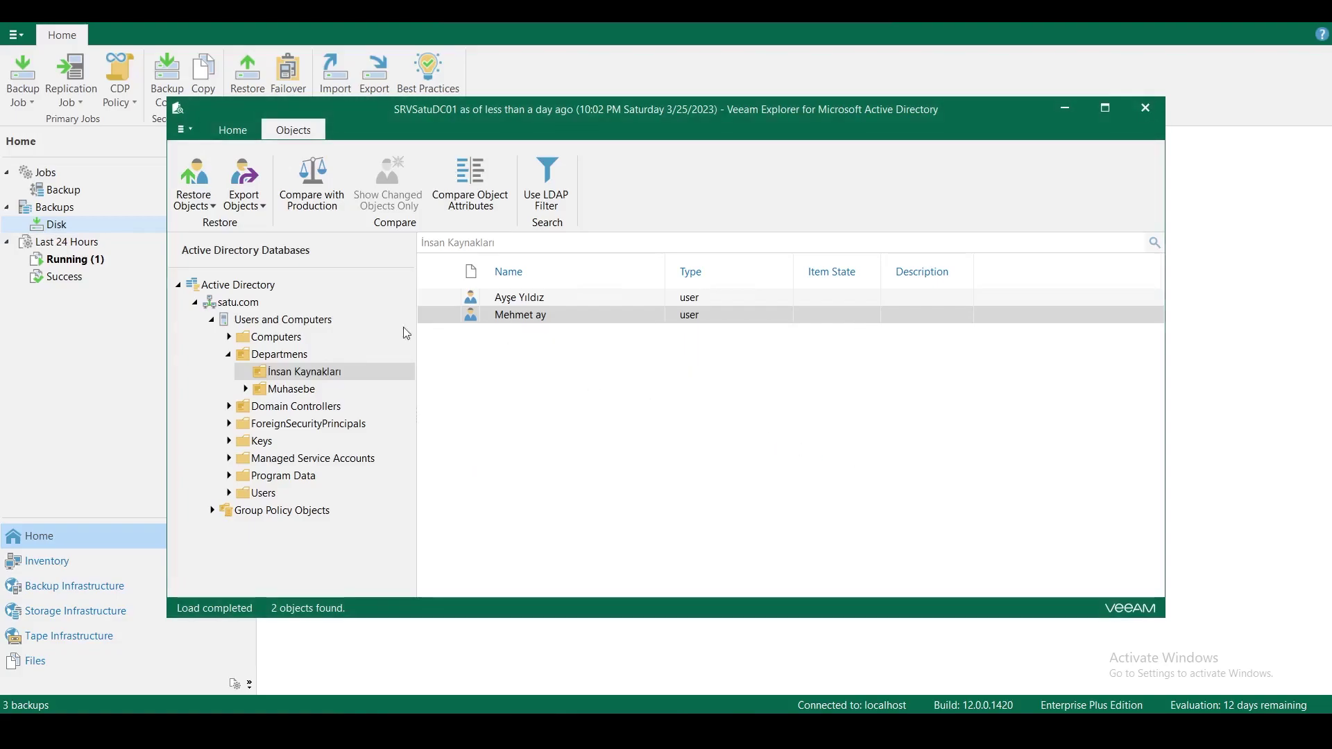
Step: Compare the object attributes of the second backed-up user in Muhasebe with the production object
{"action": "left_click", "coordinate": [316, 392]}
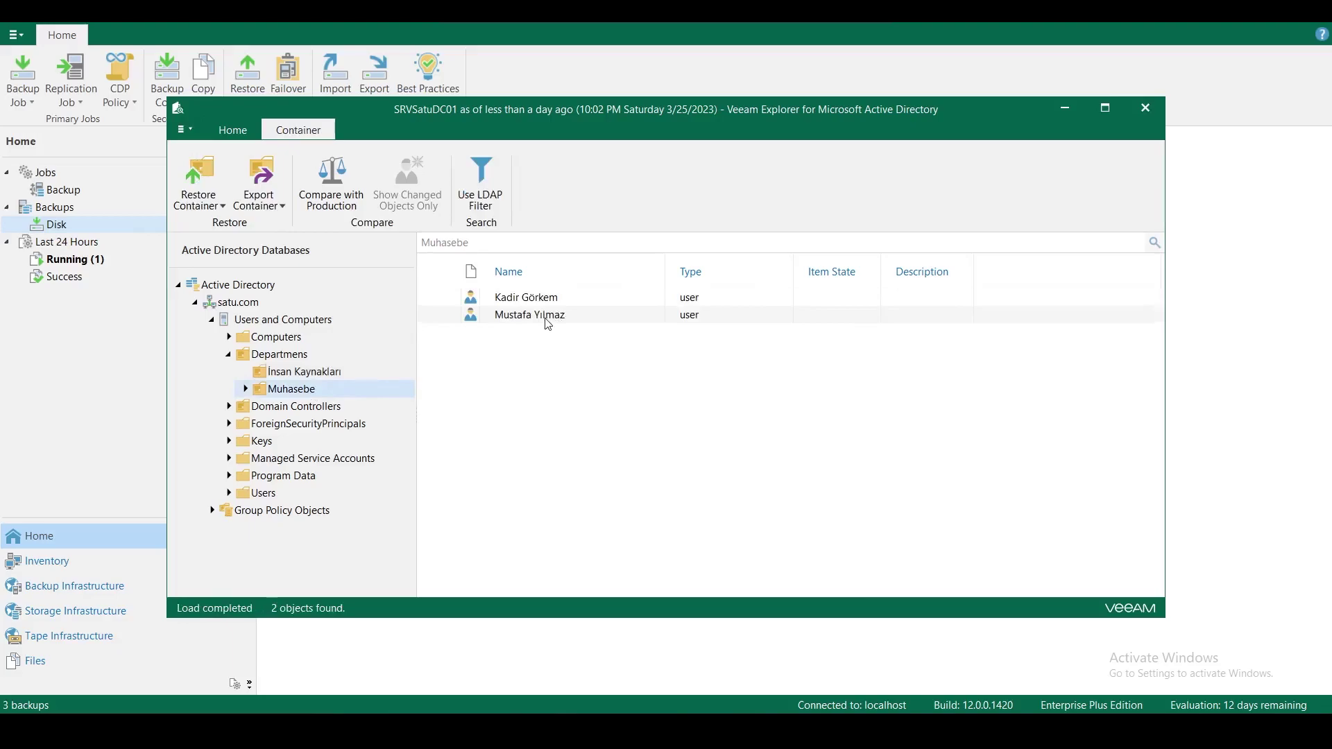
{"action": "left_click", "coordinate": [547, 322]}
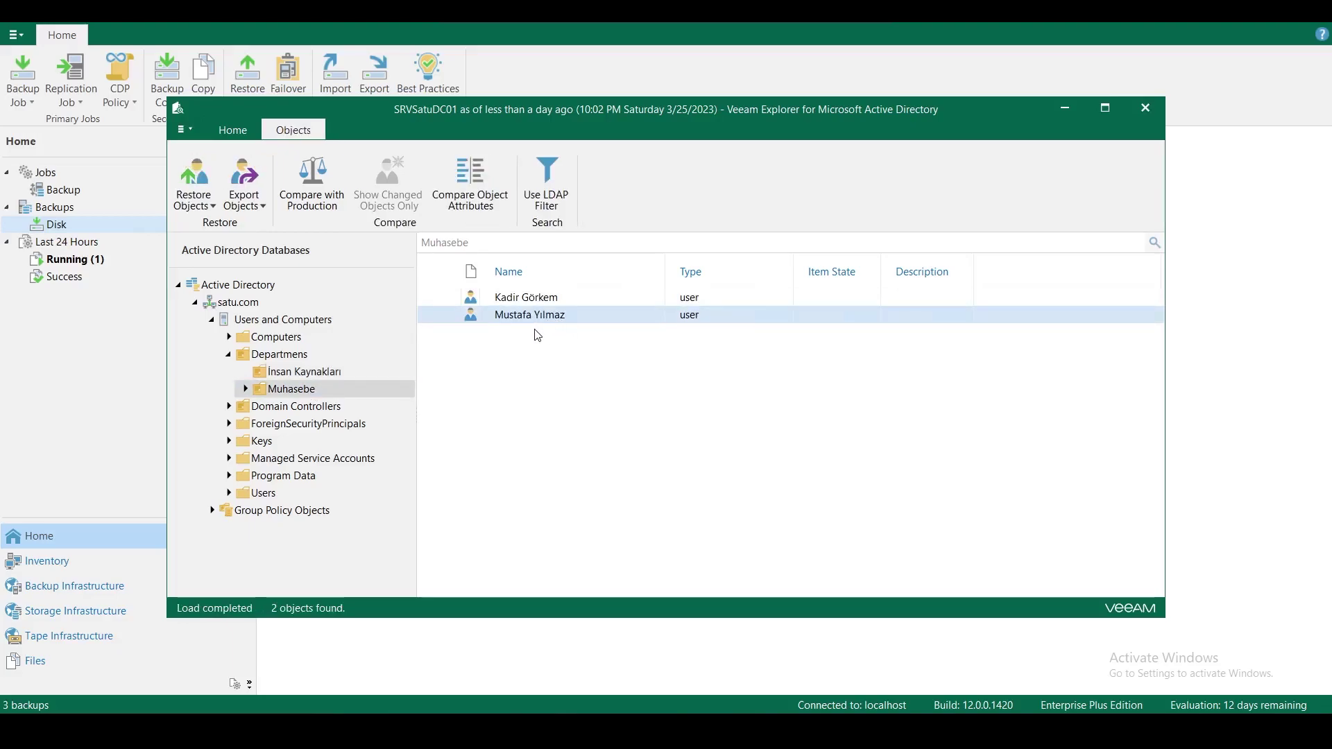
{"action": "left_click", "coordinate": [489, 187]}
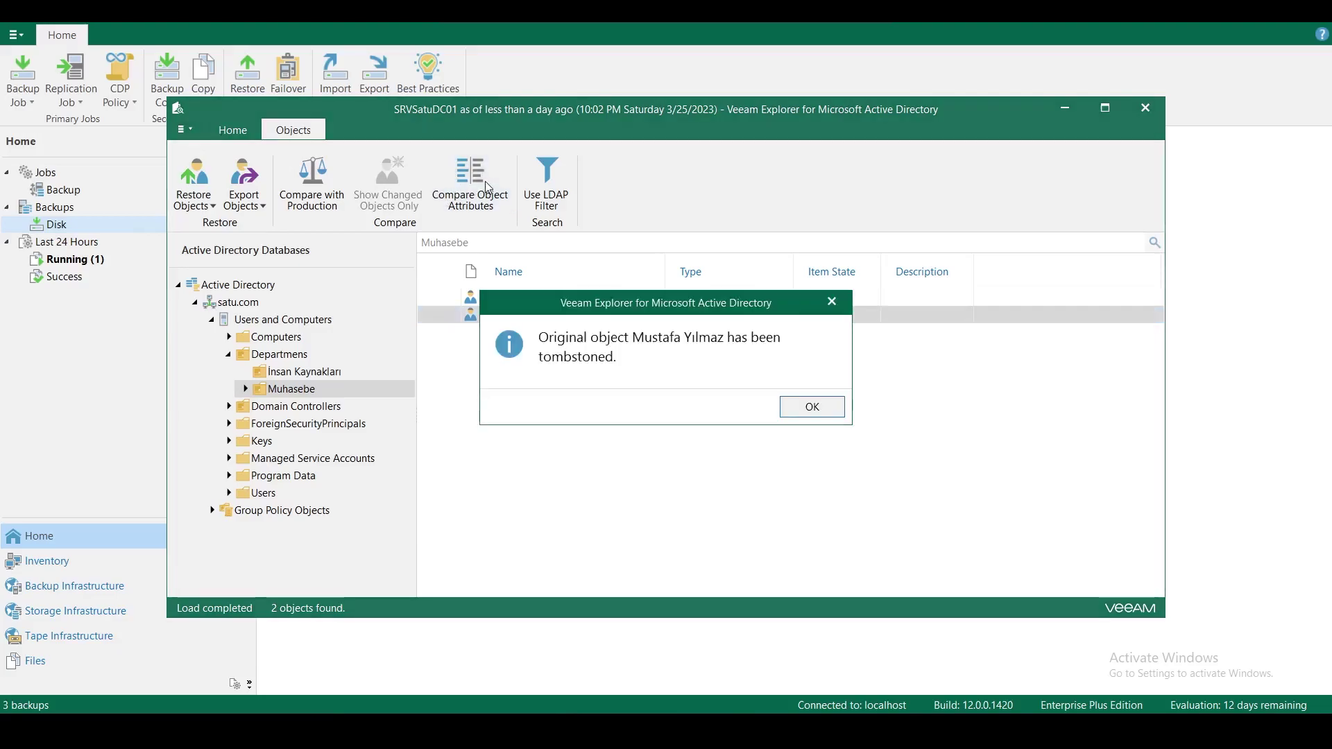
{"action": "left_click", "coordinate": [813, 408]}
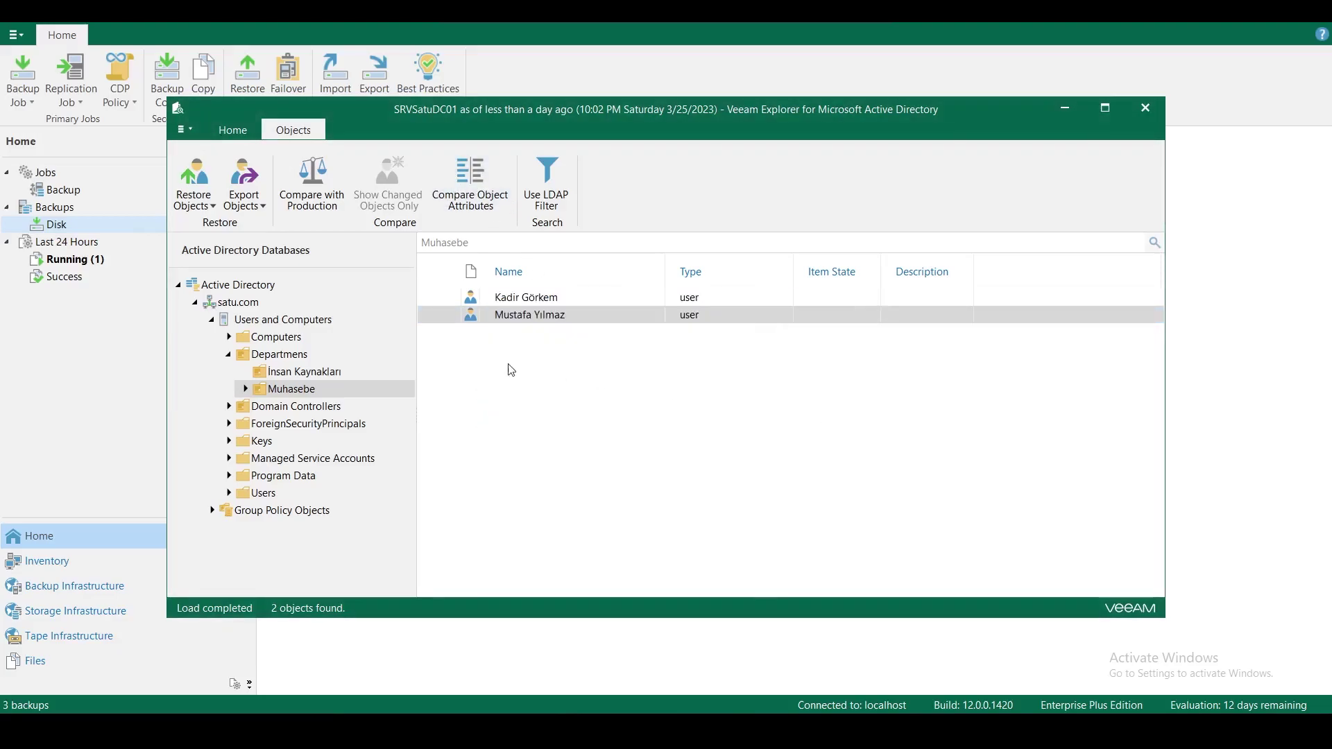
Step: Restore the second user in İnsan Kaynakları to SATUDC01.satu.com and review the details of the restore summary
{"action": "left_click", "coordinate": [303, 373]}
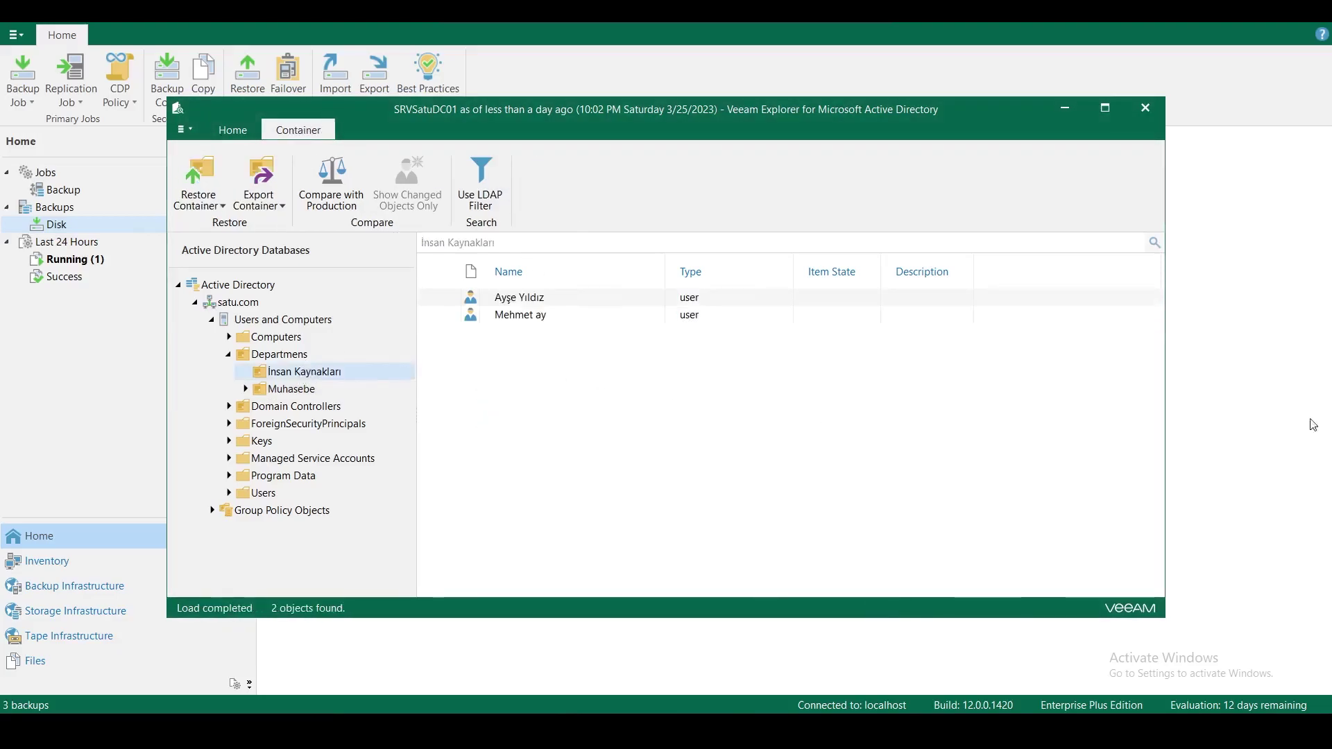
{"action": "left_click", "coordinate": [545, 319]}
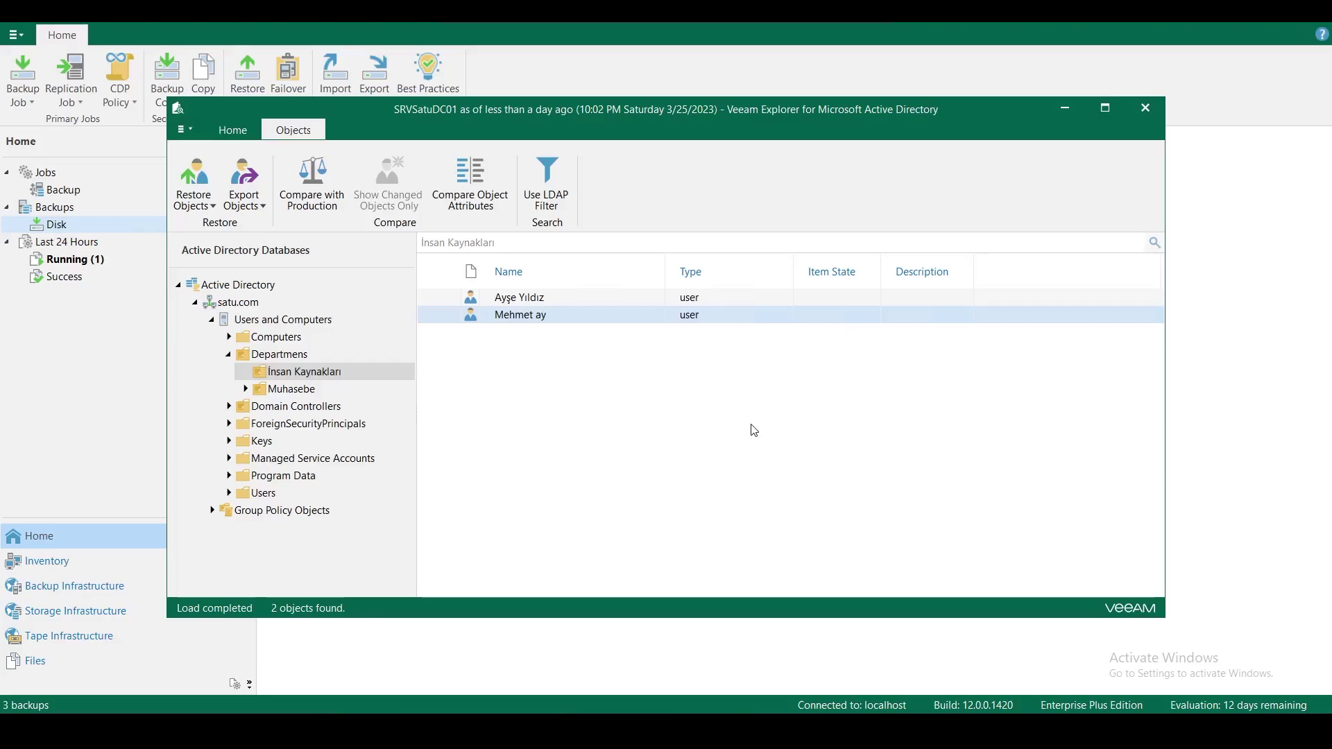
{"action": "left_click", "coordinate": [530, 300]}
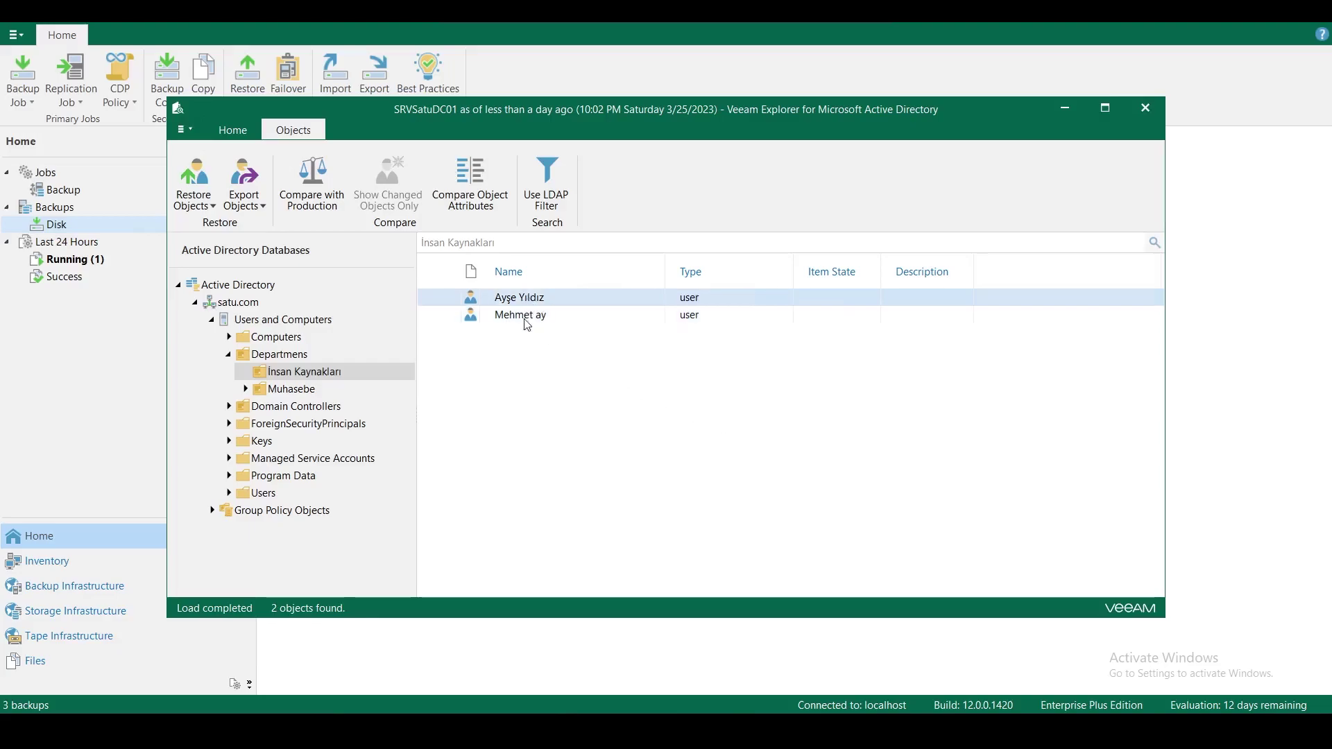
{"action": "left_click", "coordinate": [524, 317]}
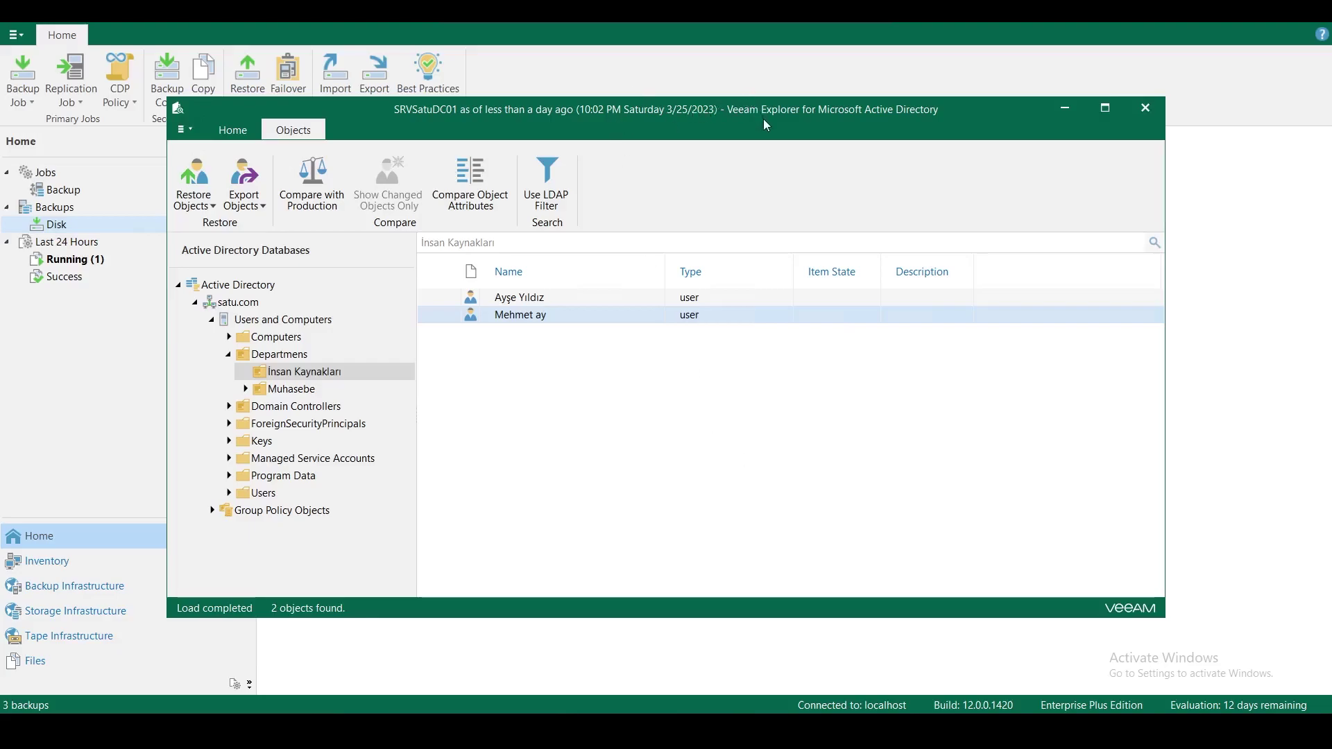
{"action": "right_click", "coordinate": [526, 315]}
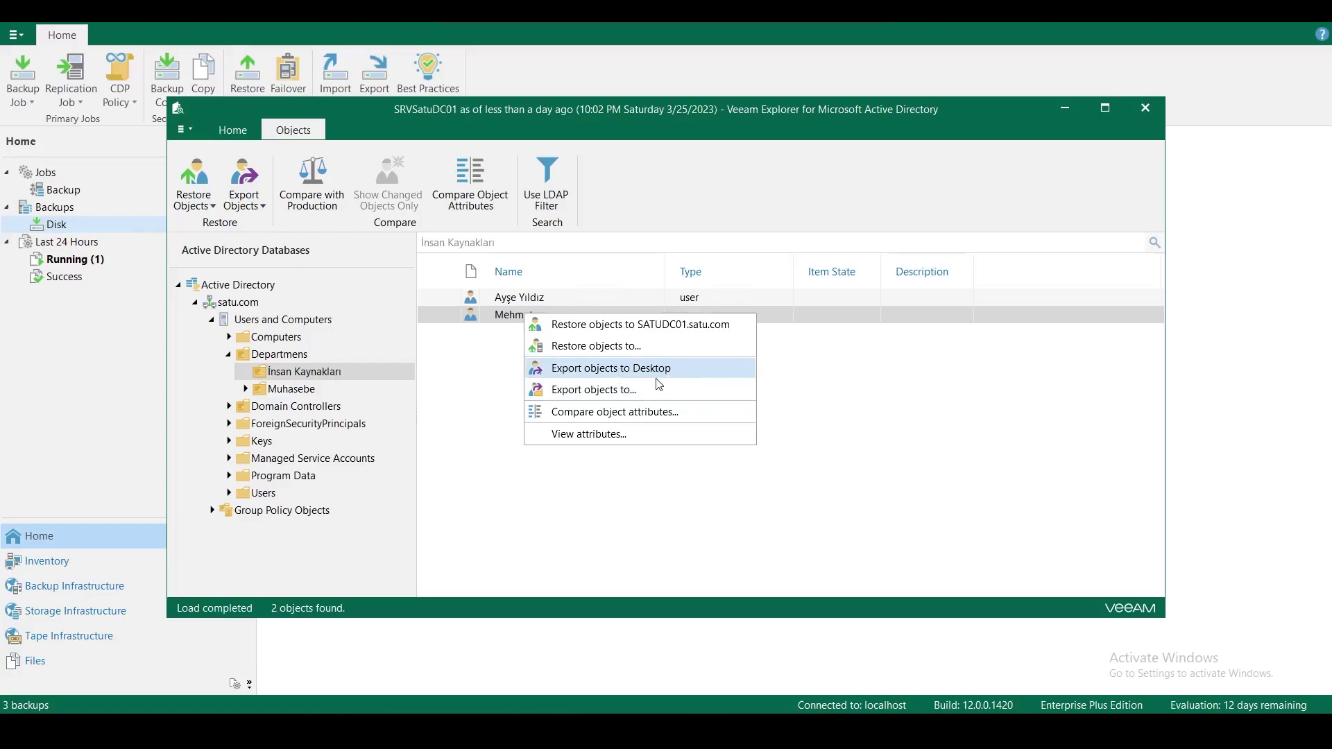
{"action": "left_click", "coordinate": [677, 326]}
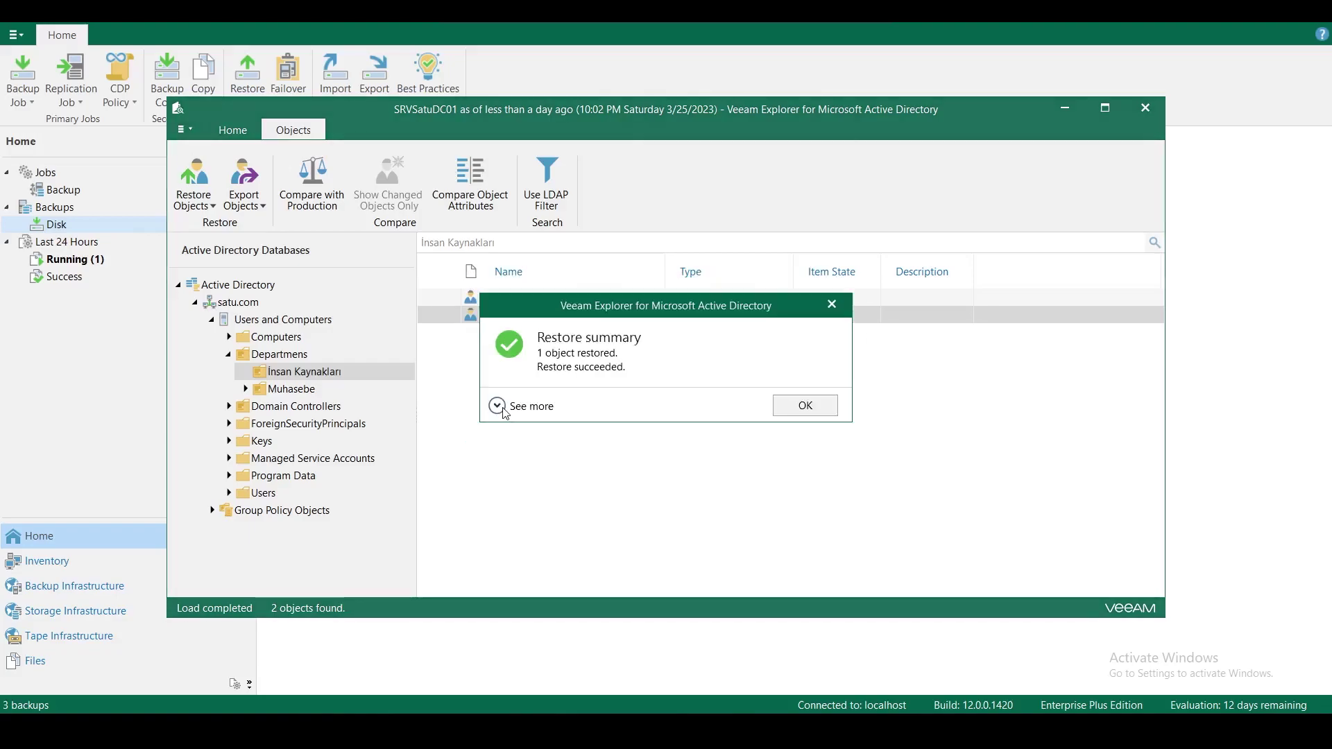
{"action": "left_click", "coordinate": [497, 406]}
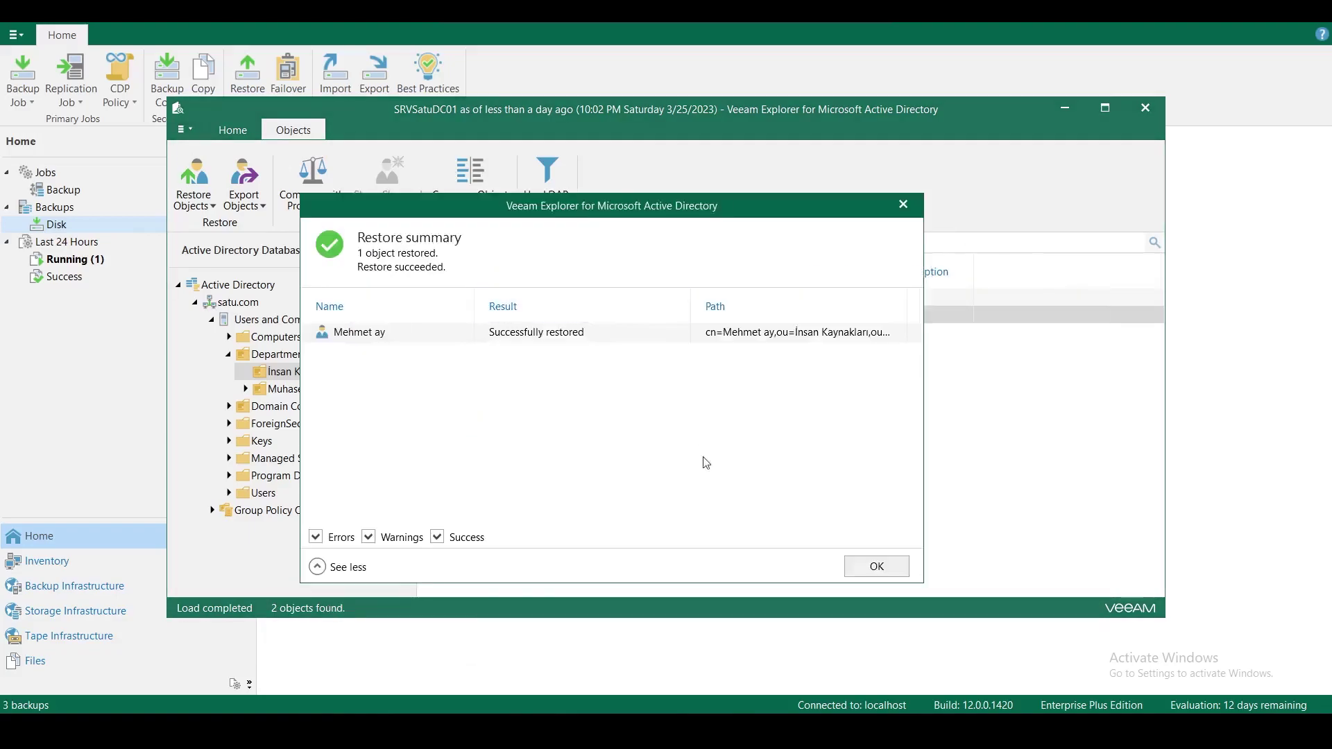
{"action": "left_click", "coordinate": [895, 567]}
Step: Switch to Active Directory Users and Computers on SRVSatuDC01 and refresh İnsan Kaynakları to check for the restored user
{"action": "left_click", "coordinate": [839, 23]}
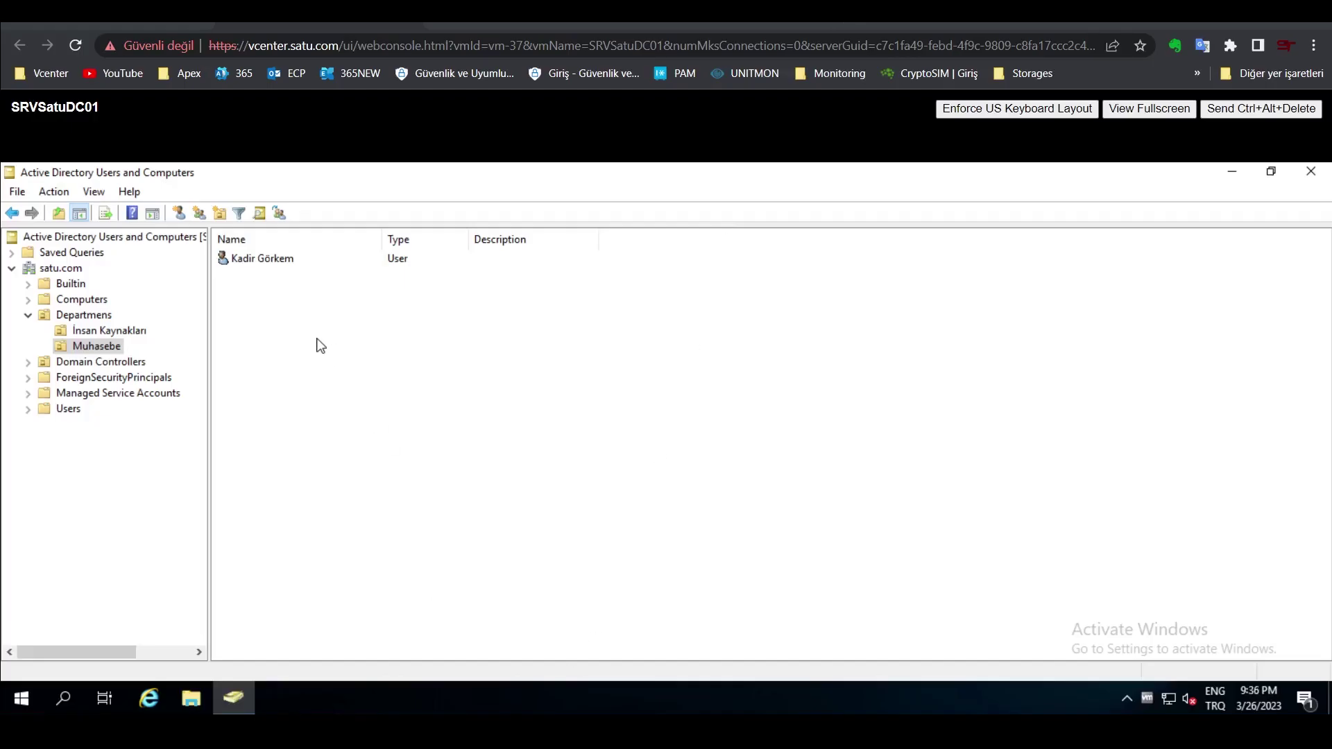
{"action": "key", "text": "Up"}
{"action": "right_click", "coordinate": [321, 339]}
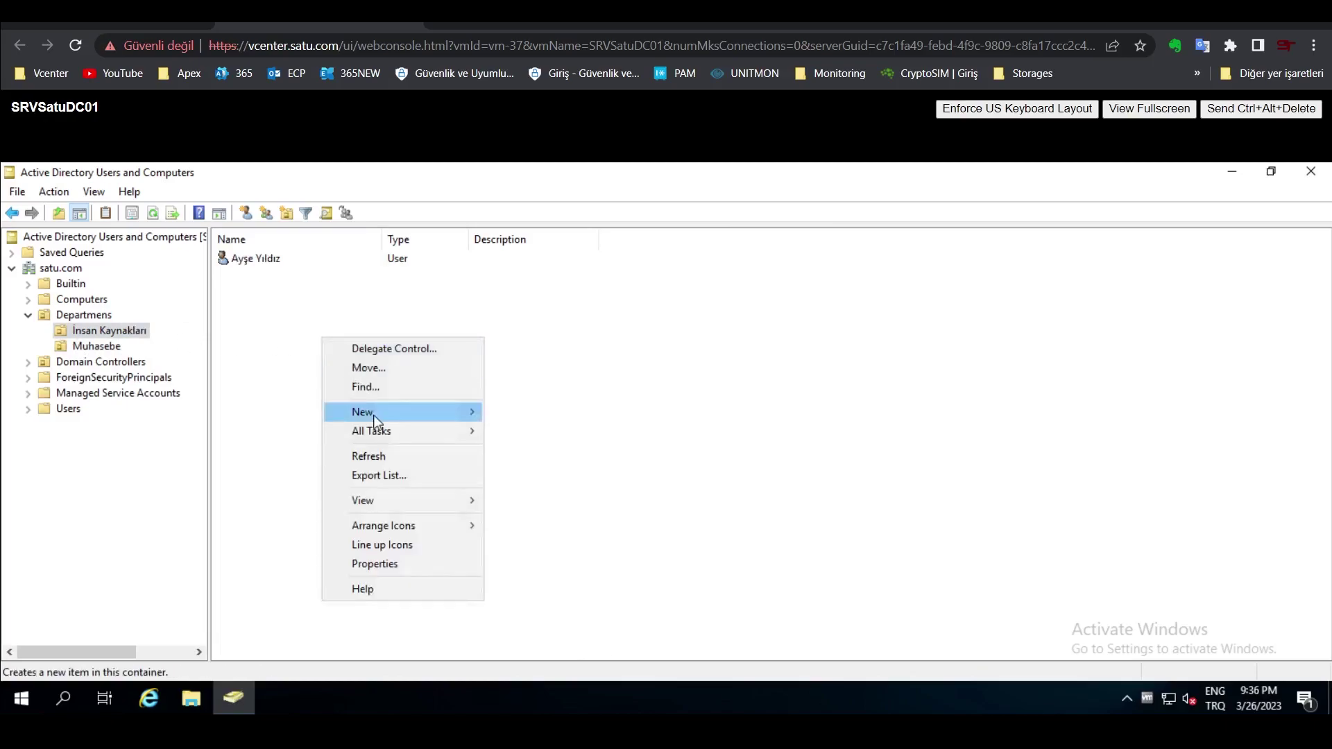
{"action": "left_click", "coordinate": [387, 458]}
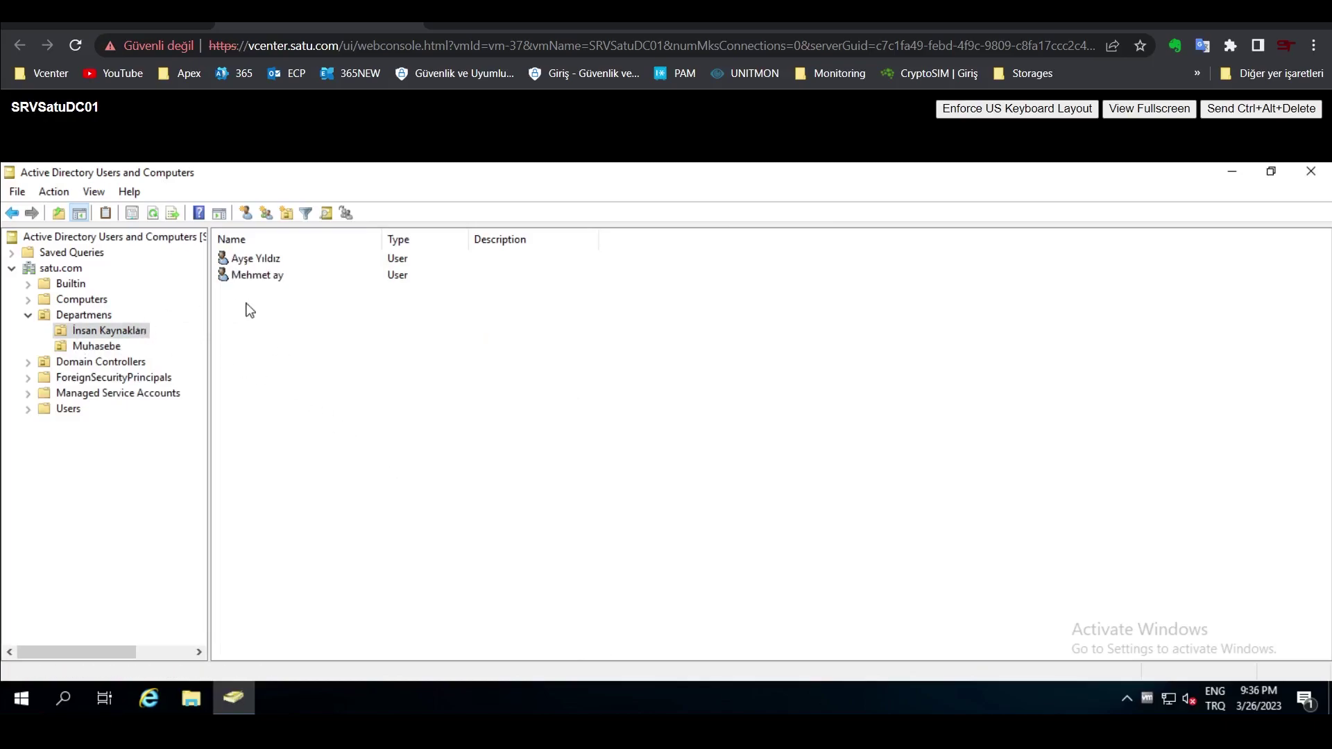
{"action": "left_click", "coordinate": [253, 275]}
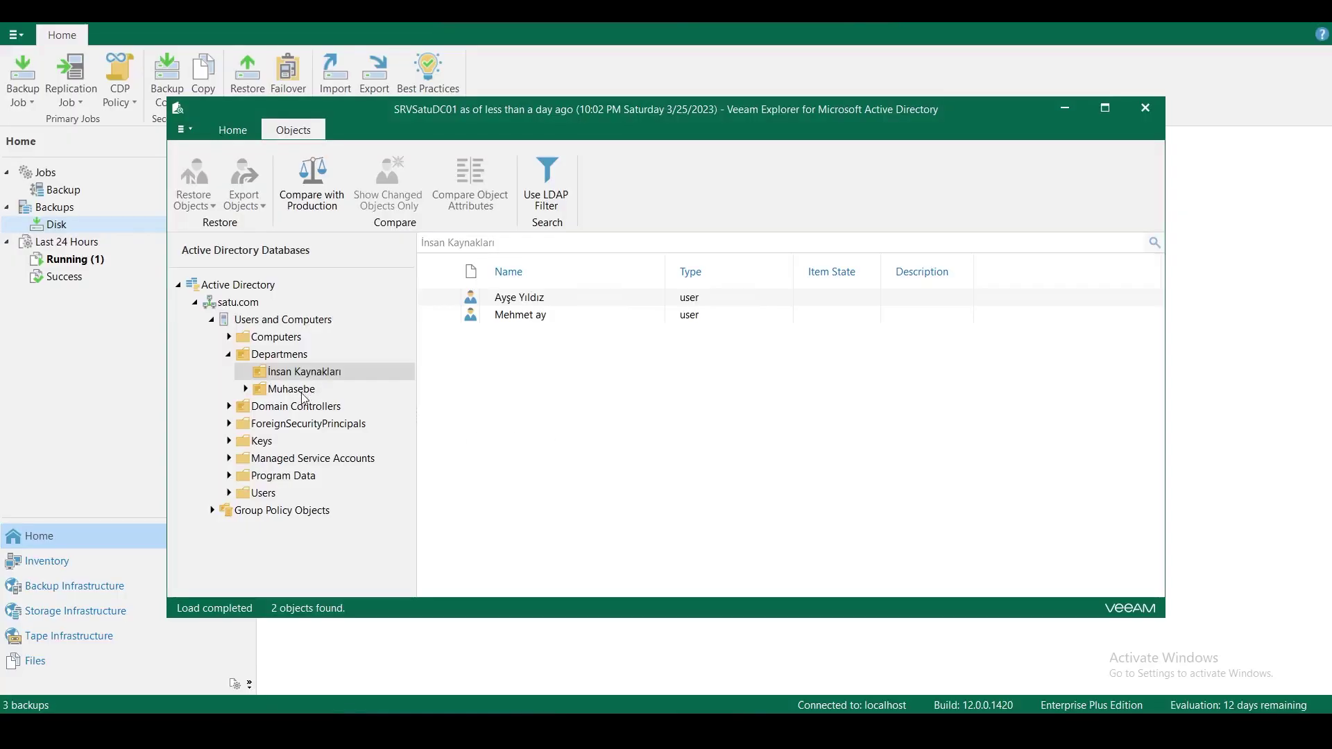
Step: Return to Veeam Explorer and begin a custom restore of Muhasebe's second user to SATUDC01.satu.com using the current account without SSL
{"action": "left_click", "coordinate": [303, 393]}
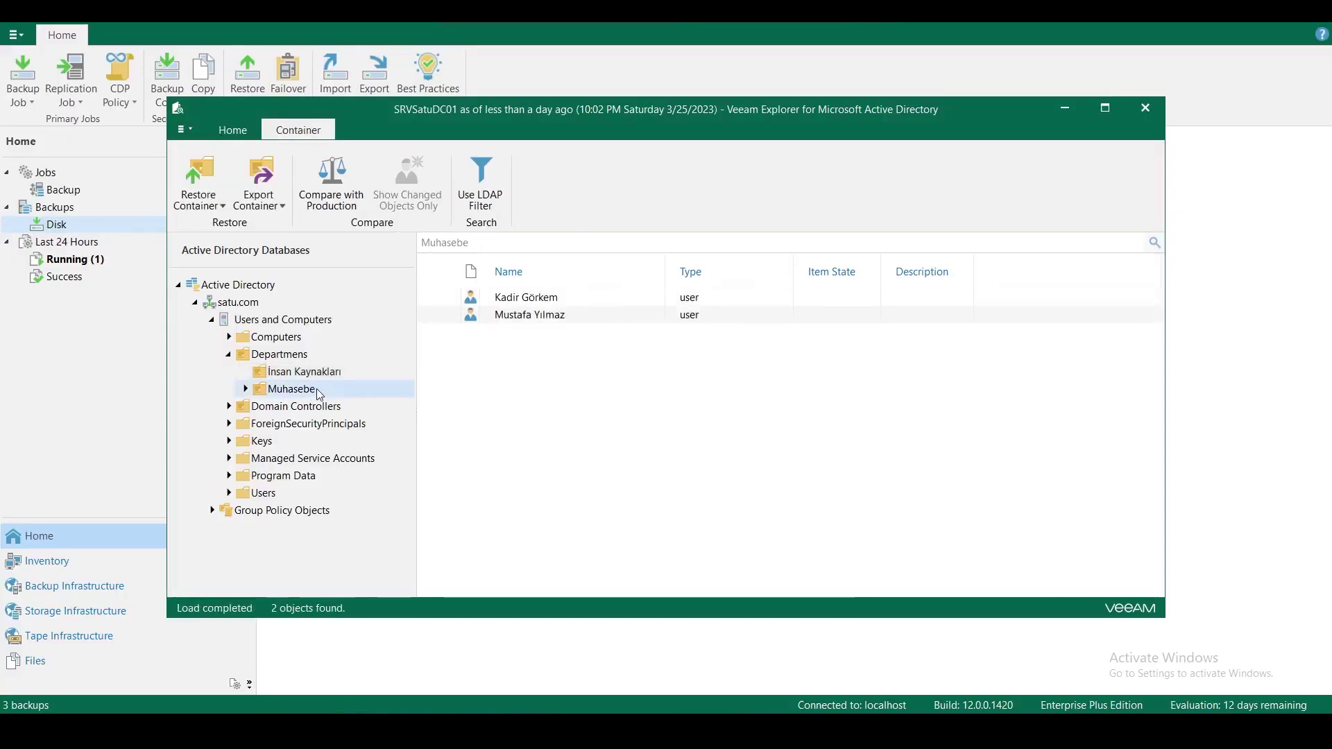
{"action": "left_click", "coordinate": [548, 318]}
{"action": "right_click", "coordinate": [548, 321]}
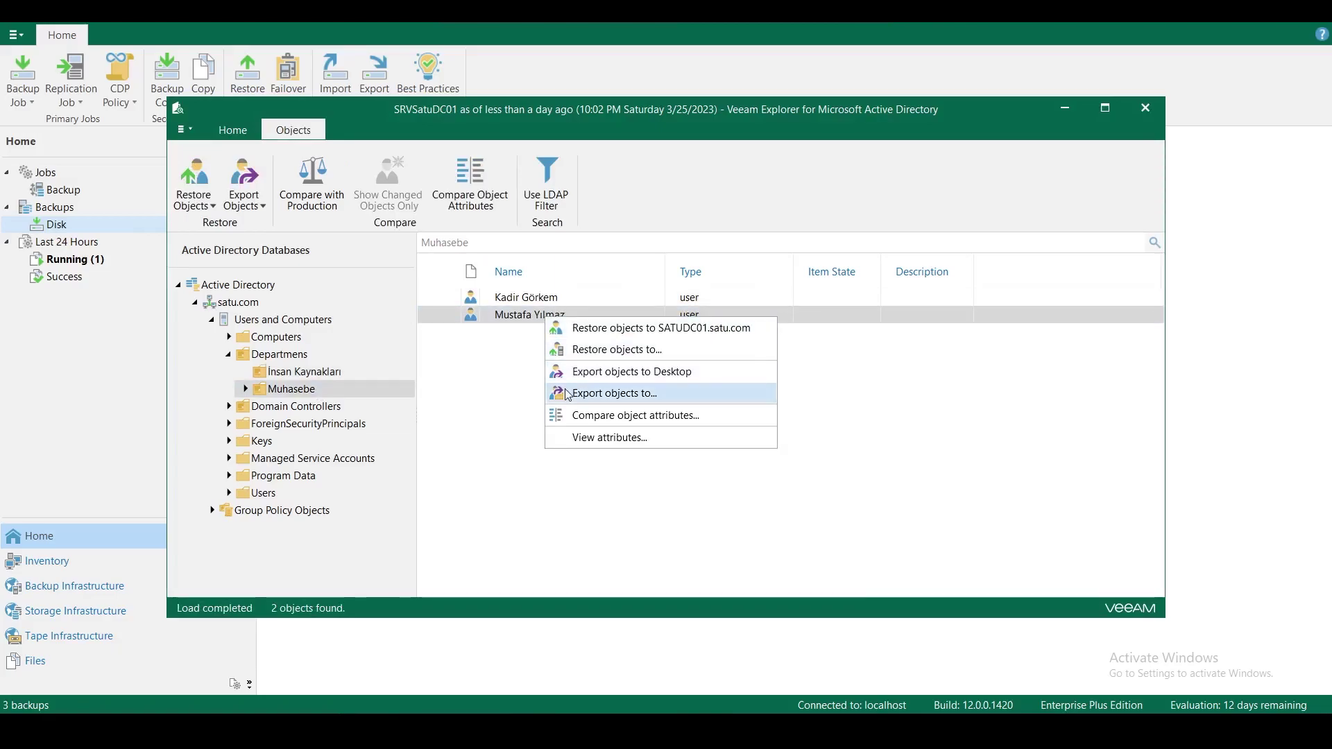
{"action": "left_click", "coordinate": [616, 352]}
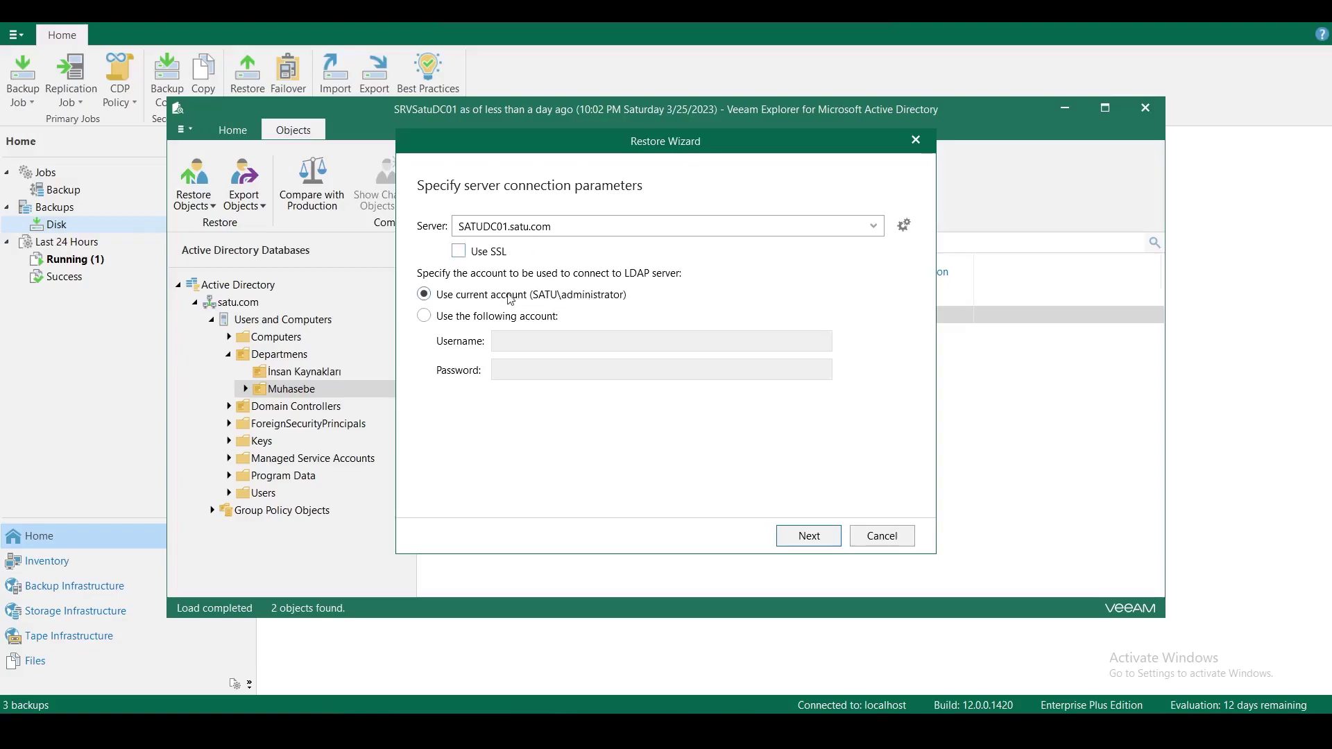
{"action": "left_click", "coordinate": [834, 544]}
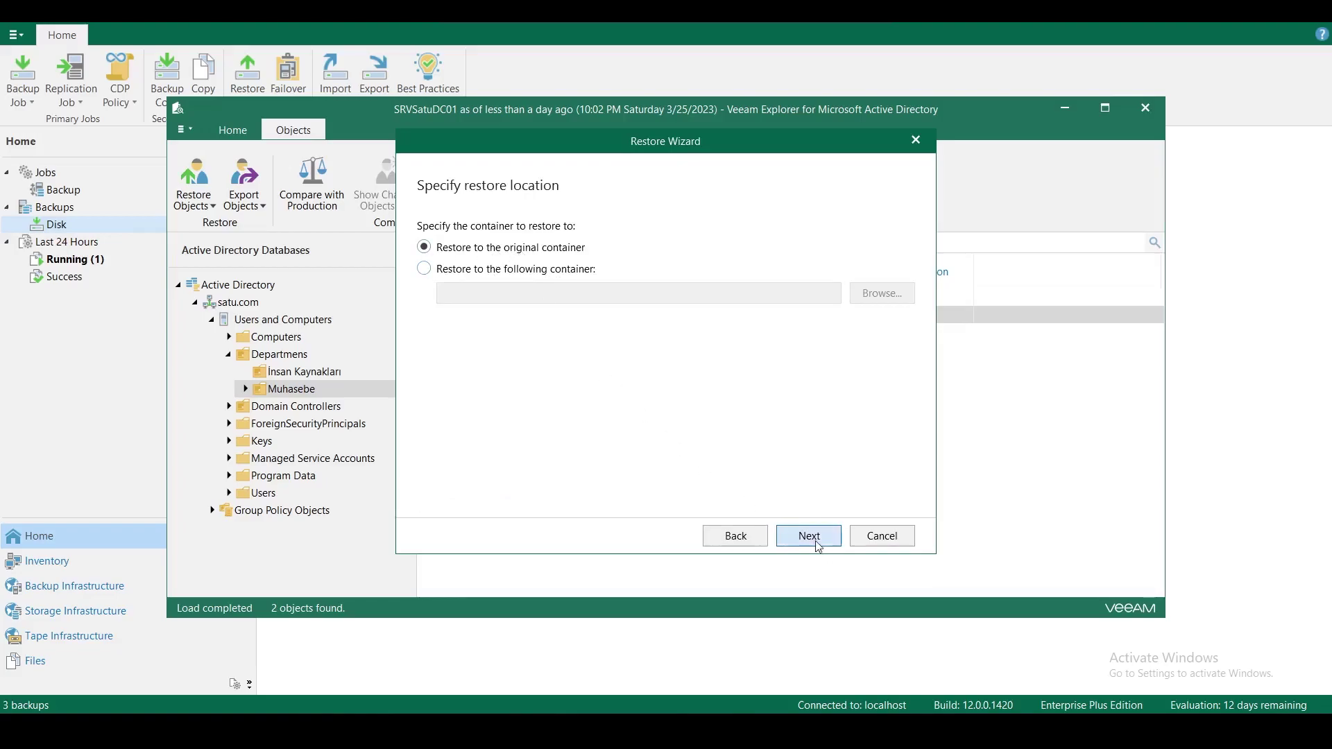
Step: Set the restore location to a different container, the Users container under satu.com
{"action": "left_click", "coordinate": [423, 268]}
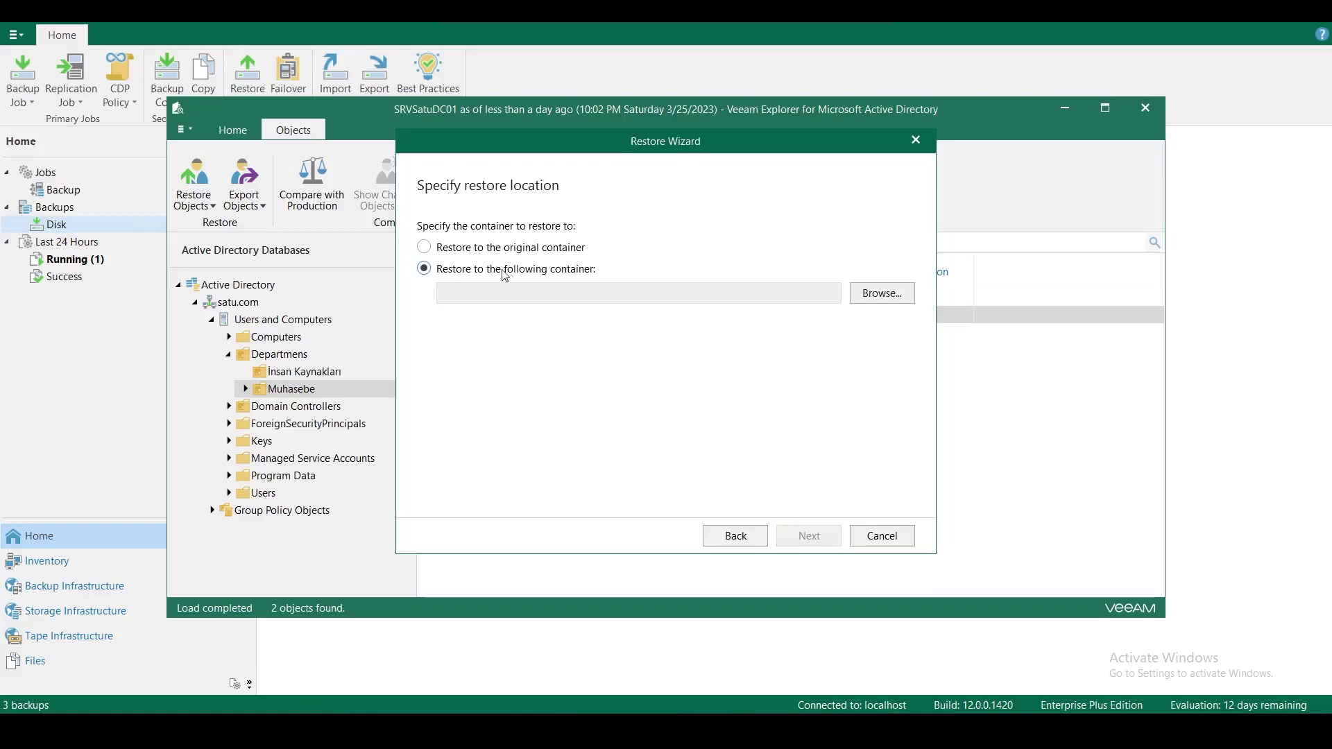
{"action": "left_click", "coordinate": [880, 294]}
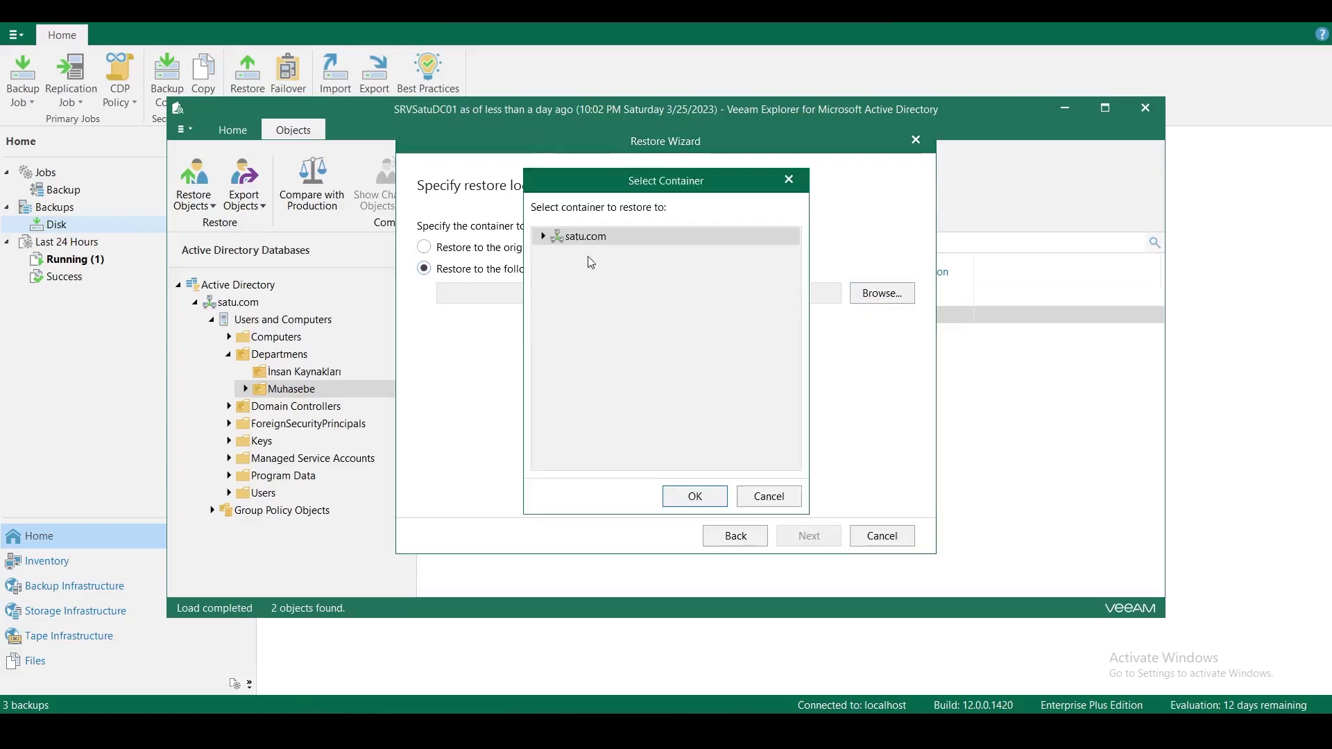
{"action": "left_click", "coordinate": [545, 236]}
{"action": "left_click", "coordinate": [594, 396]}
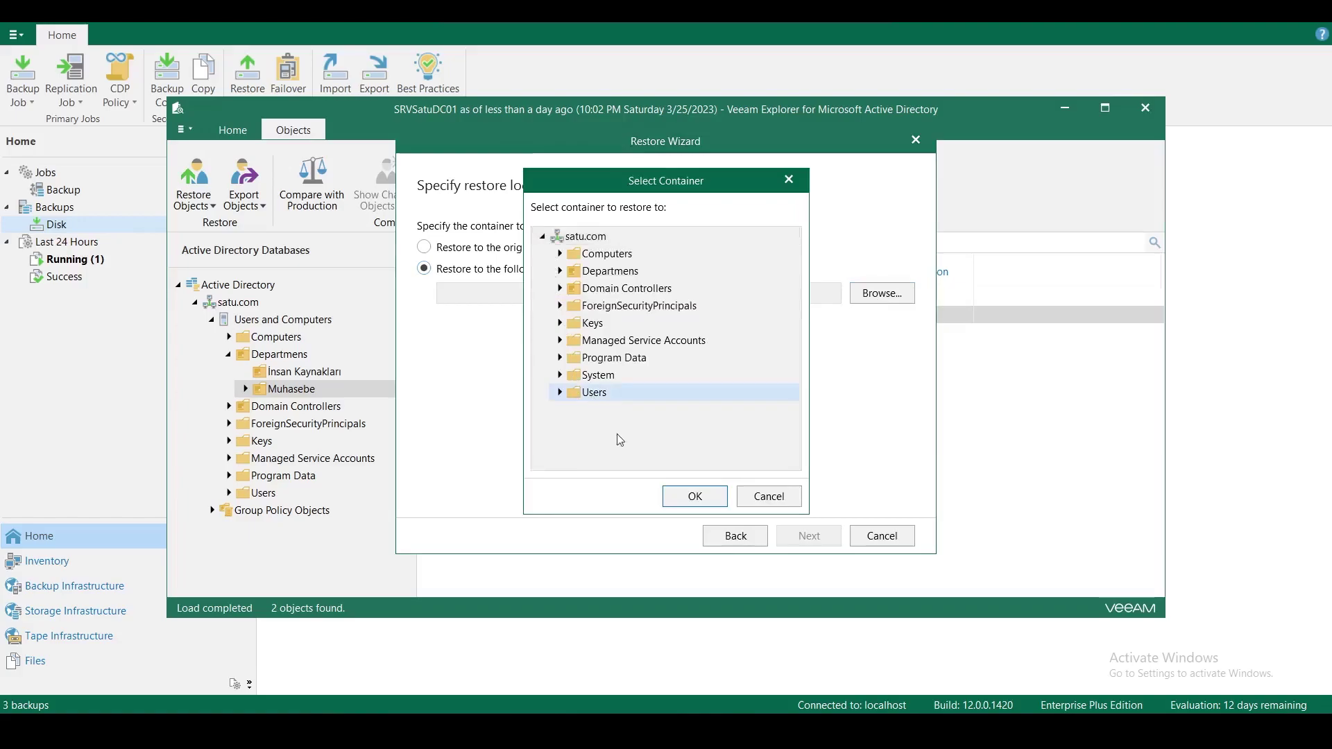
{"action": "left_click", "coordinate": [694, 497]}
{"action": "left_click", "coordinate": [813, 546]}
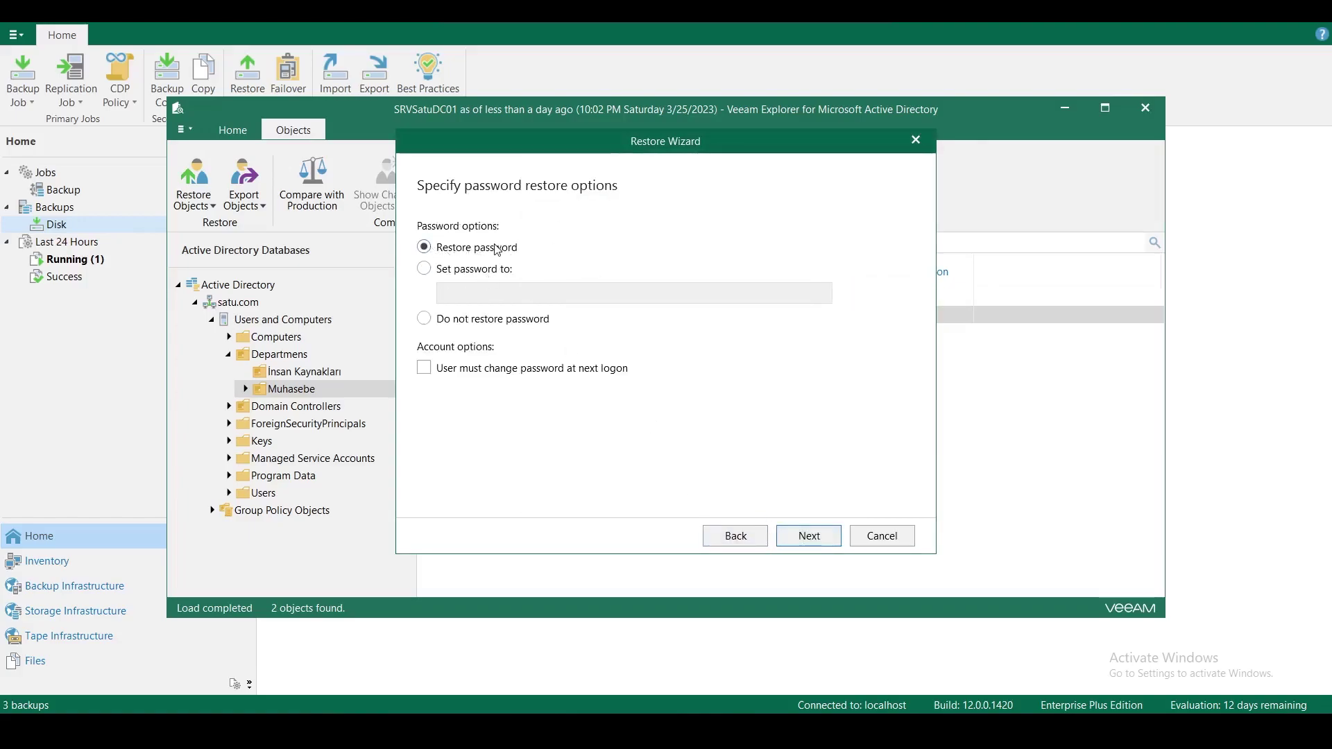
Step: Choose Restore password as the password option, without requiring a password change at next logon
{"action": "left_click", "coordinate": [422, 270]}
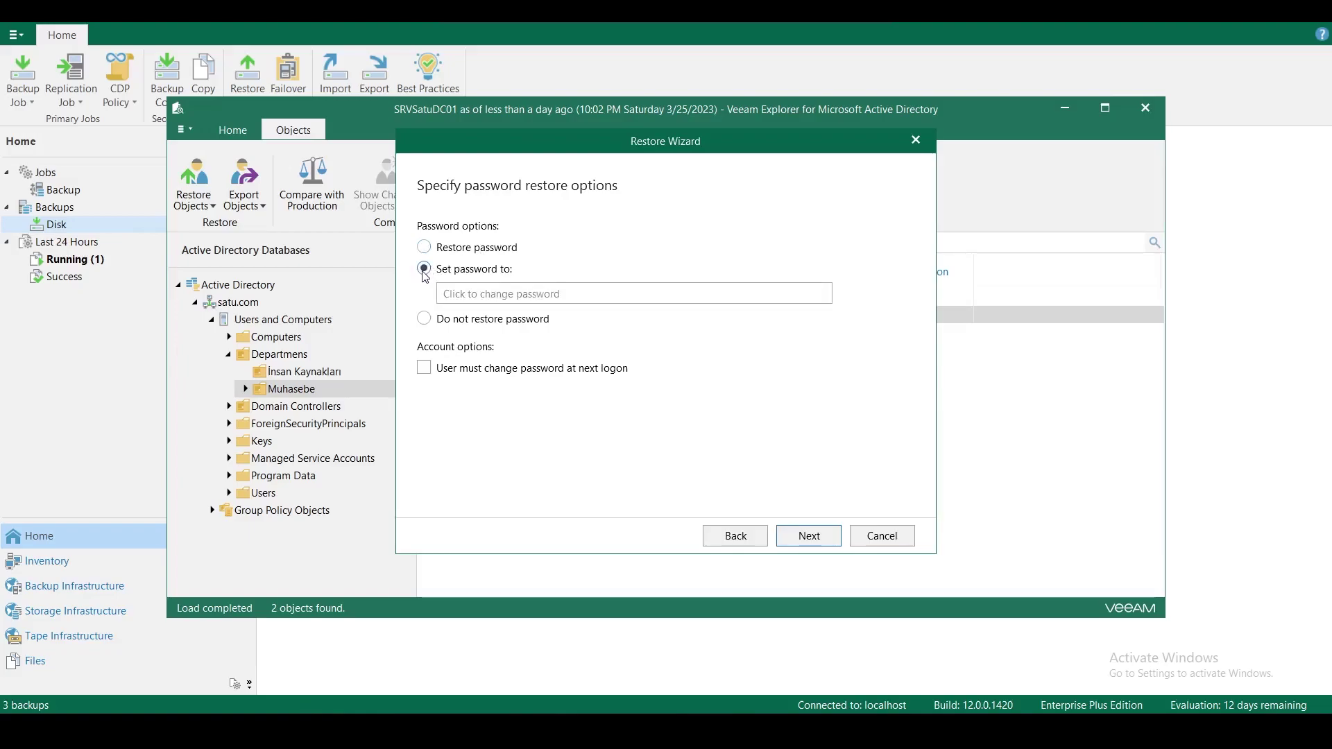
{"action": "left_click", "coordinate": [423, 320]}
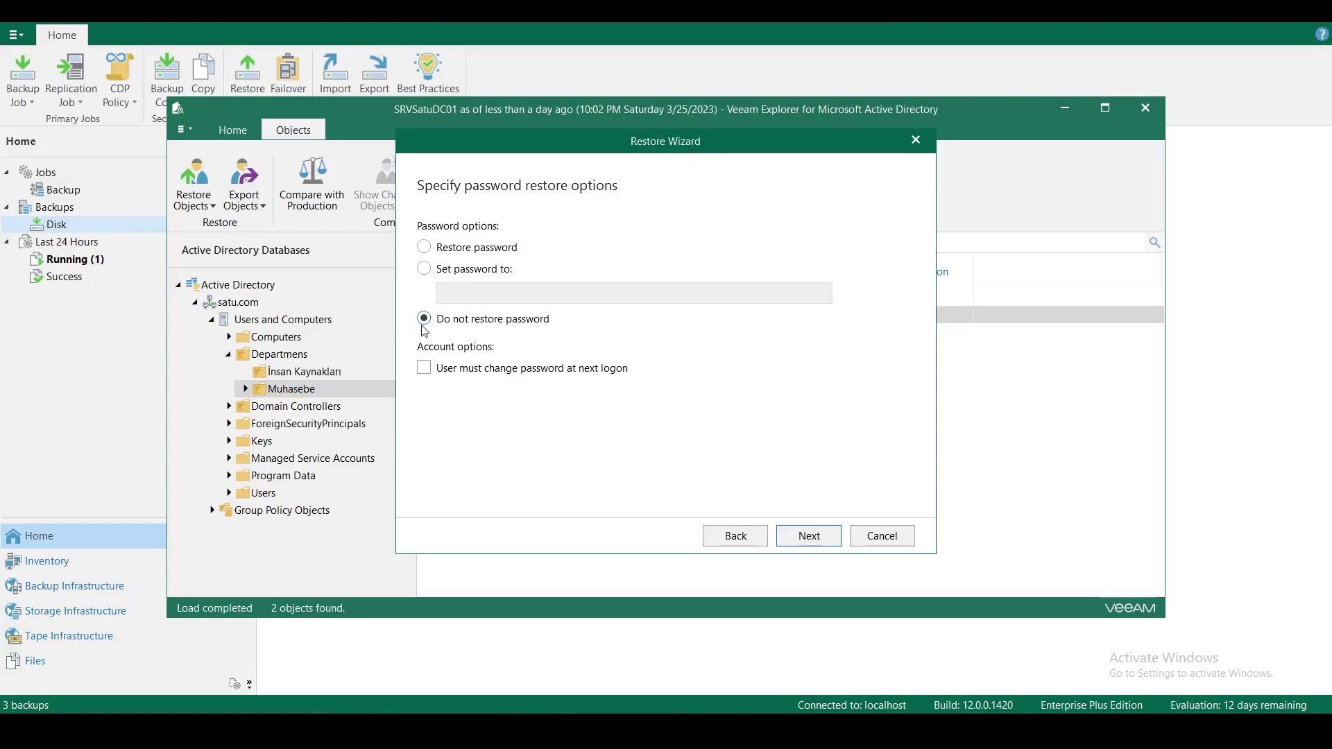
{"action": "left_click", "coordinate": [424, 368]}
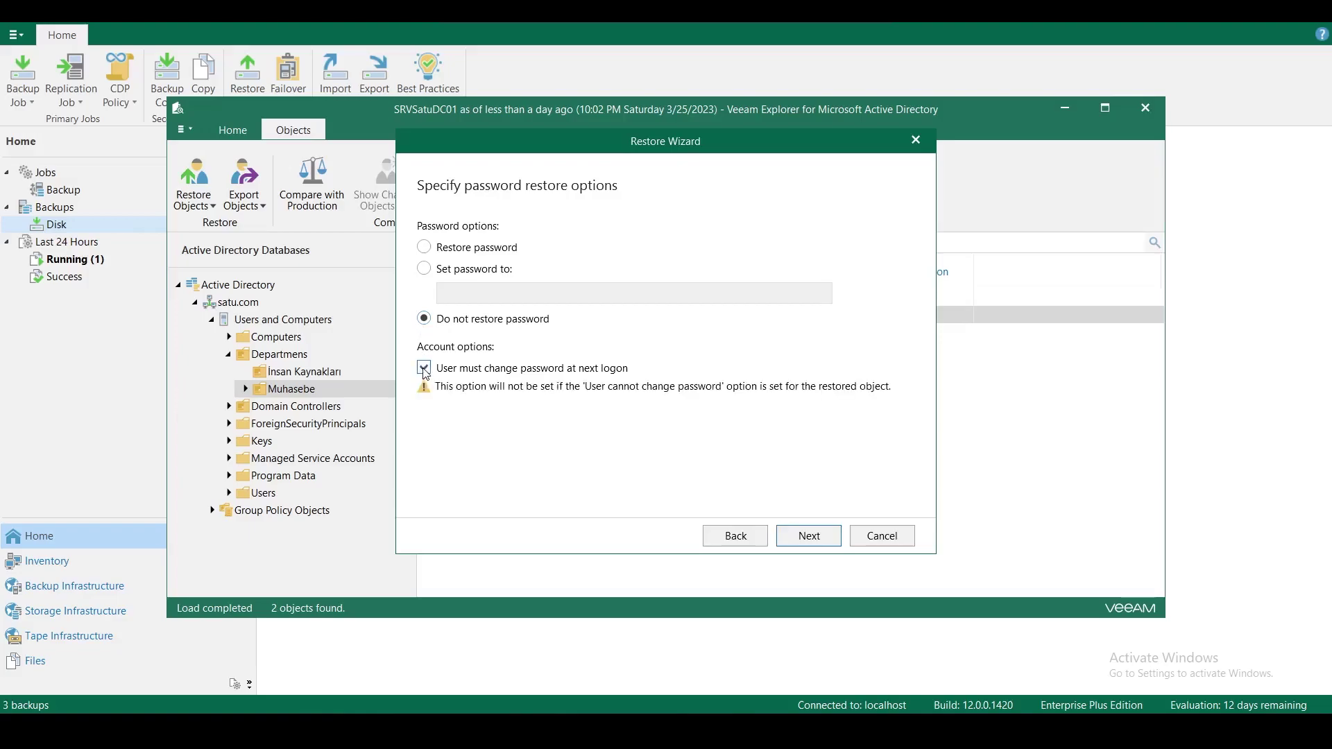
{"action": "left_click", "coordinate": [423, 368]}
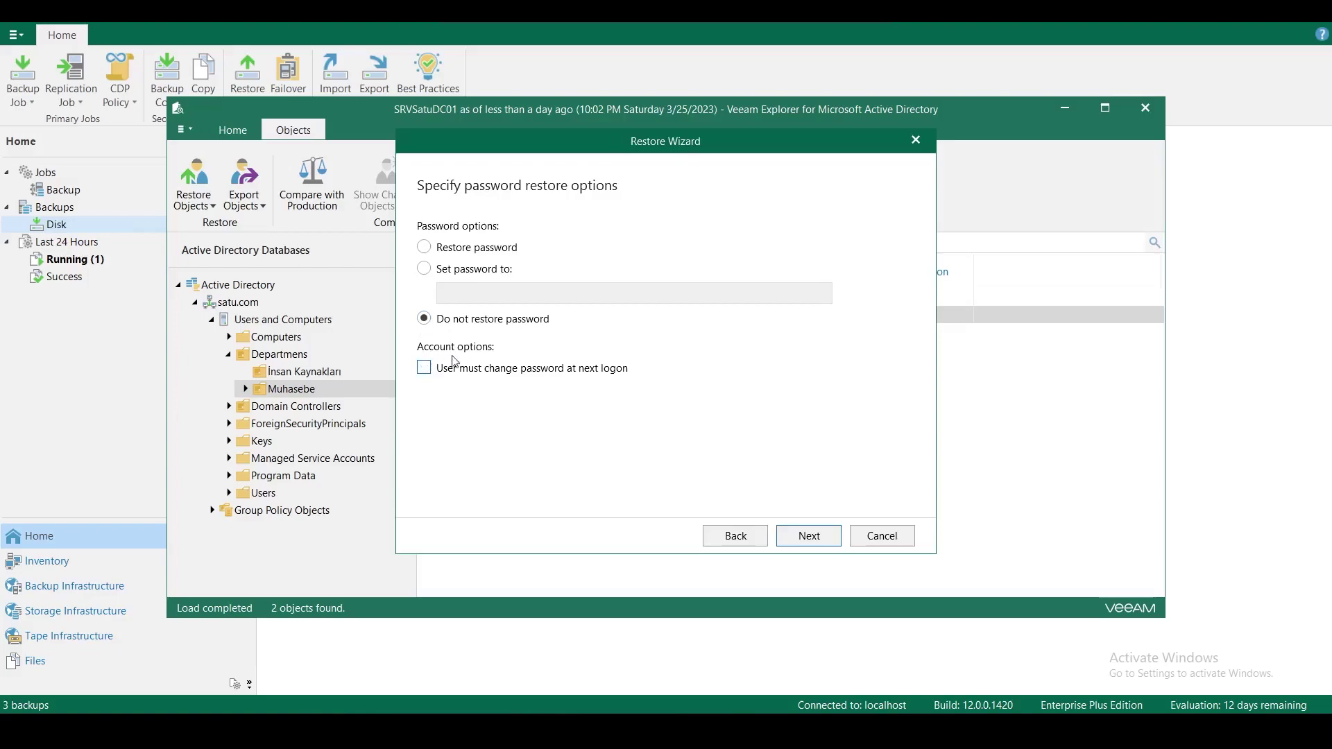
{"action": "left_click_drag", "start_coordinate": [549, 140], "coordinate": [626, 164]}
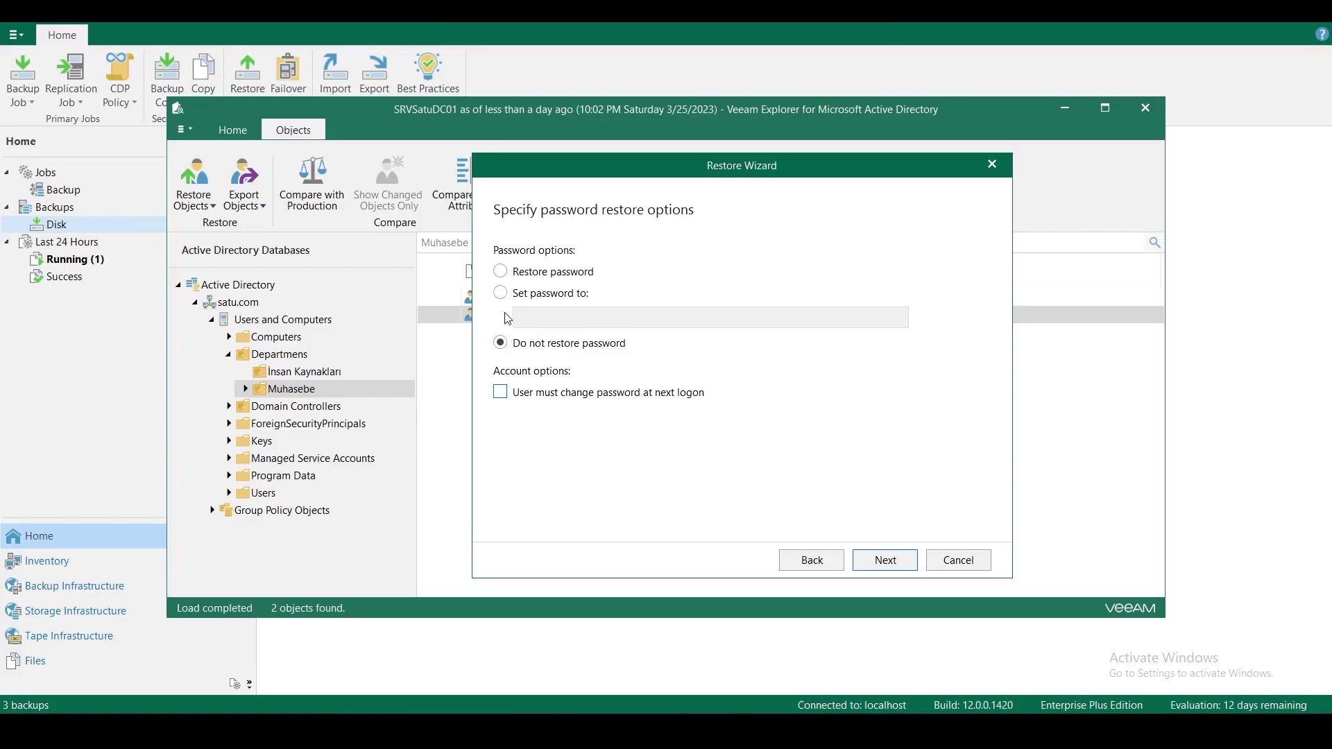
{"action": "left_click", "coordinate": [500, 272]}
{"action": "left_click_drag", "start_coordinate": [697, 173], "coordinate": [627, 145]}
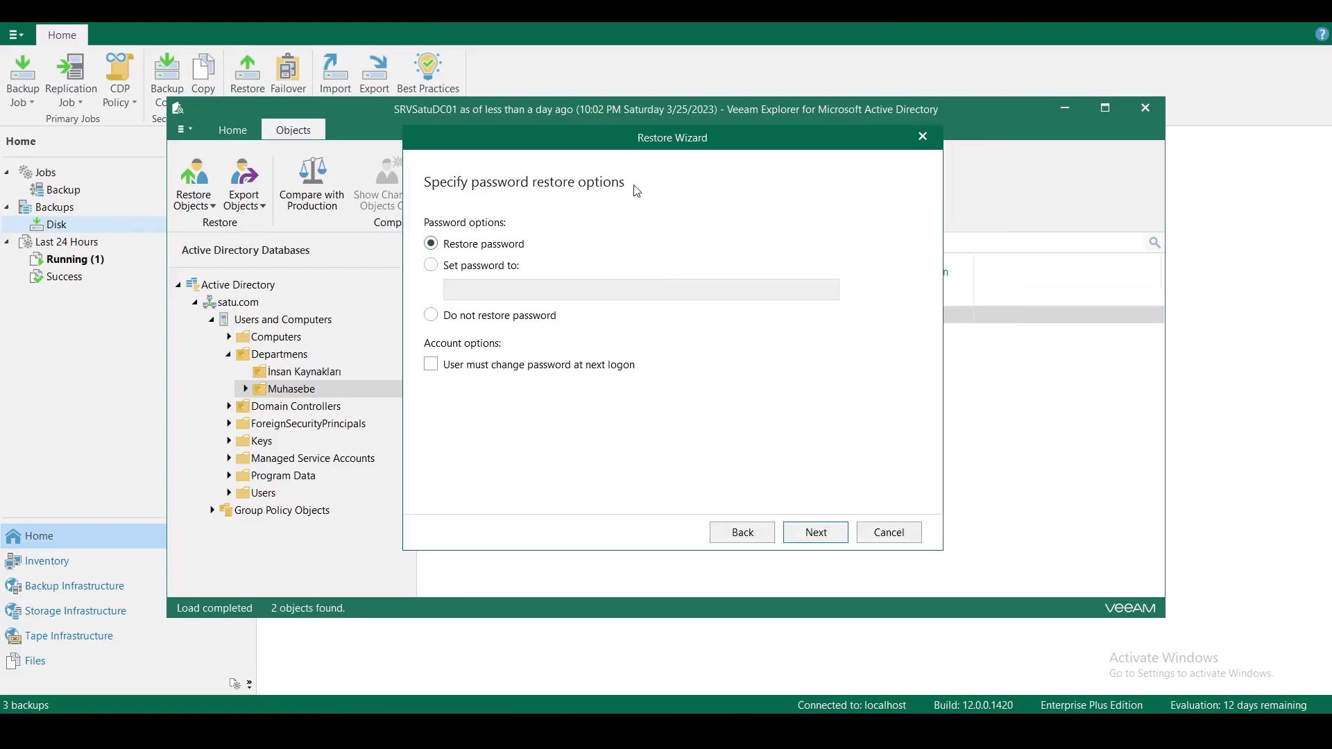
{"action": "left_click", "coordinate": [831, 534]}
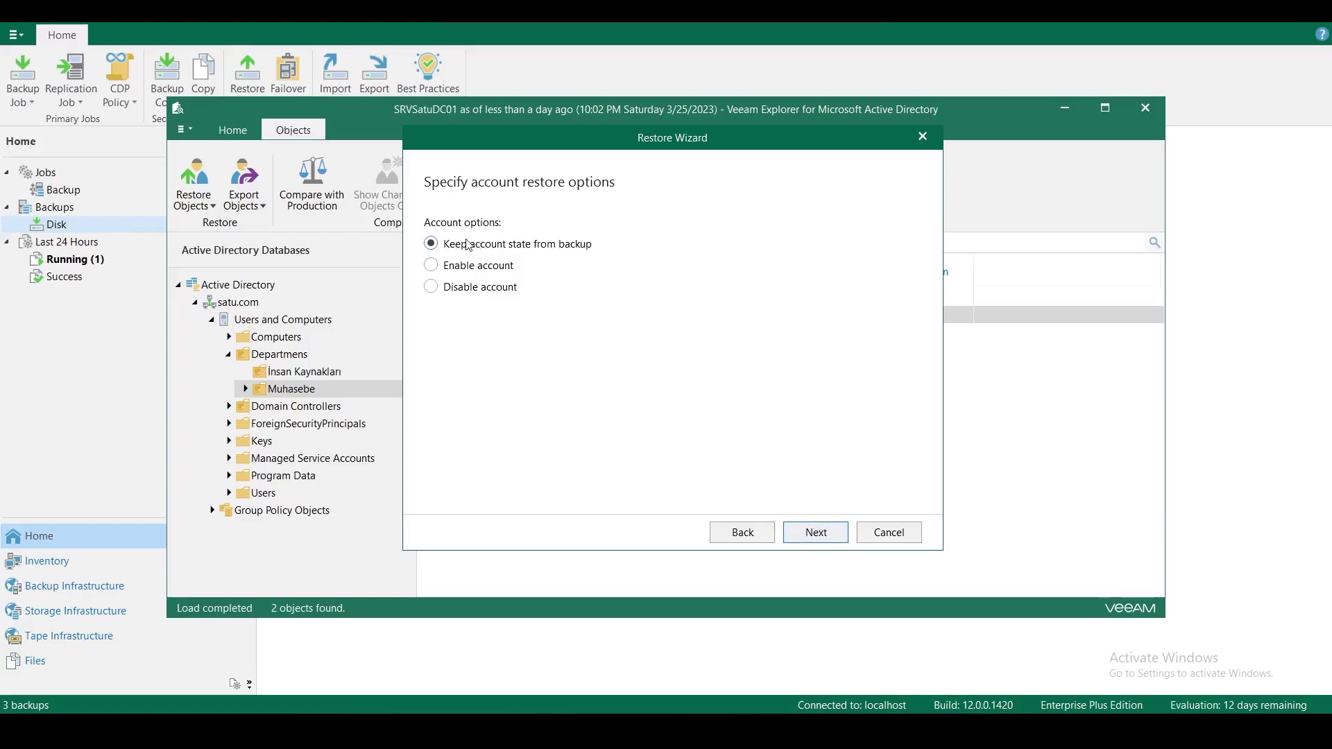
Step: Keep the account state from backup and restore the entire object, processing changed and deleted objects and replacing multi-valued attributes
{"action": "left_click", "coordinate": [430, 265]}
{"action": "left_click", "coordinate": [430, 286]}
{"action": "left_click", "coordinate": [431, 244]}
{"action": "left_click", "coordinate": [834, 534]}
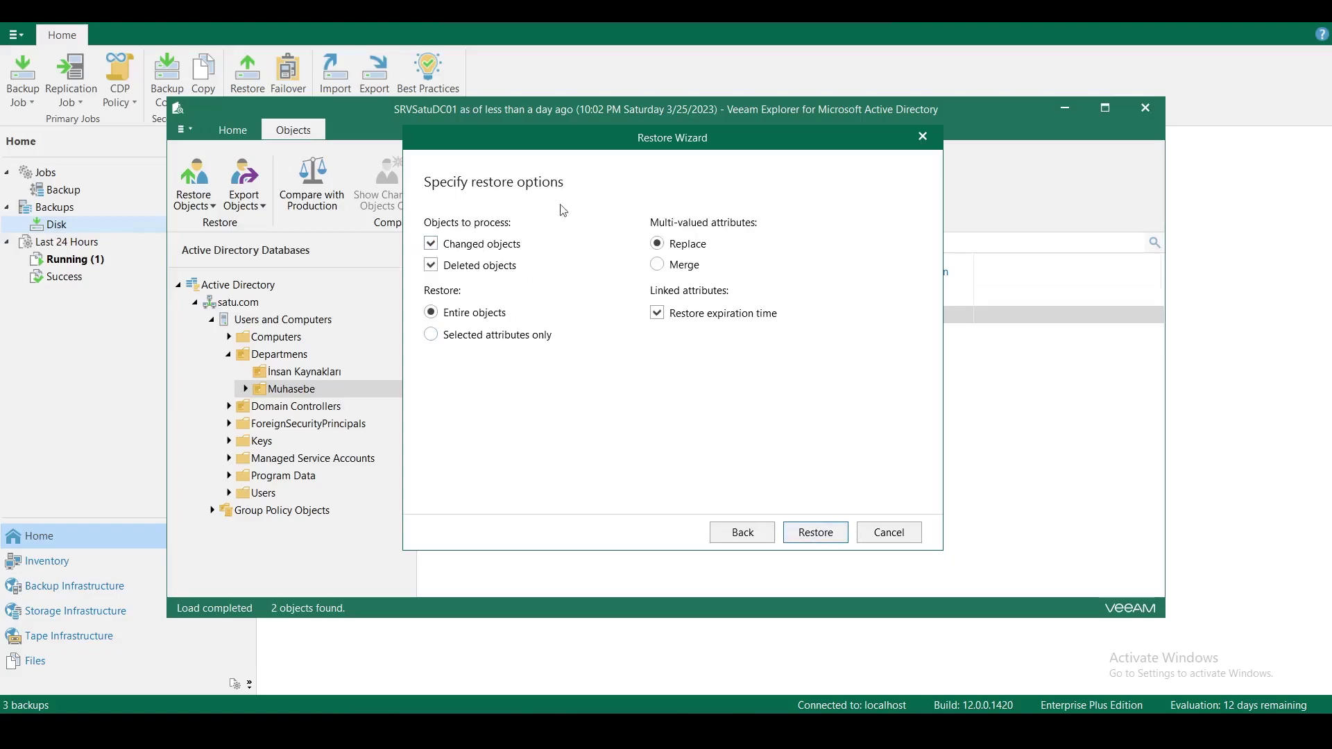
{"action": "left_click", "coordinate": [837, 538]}
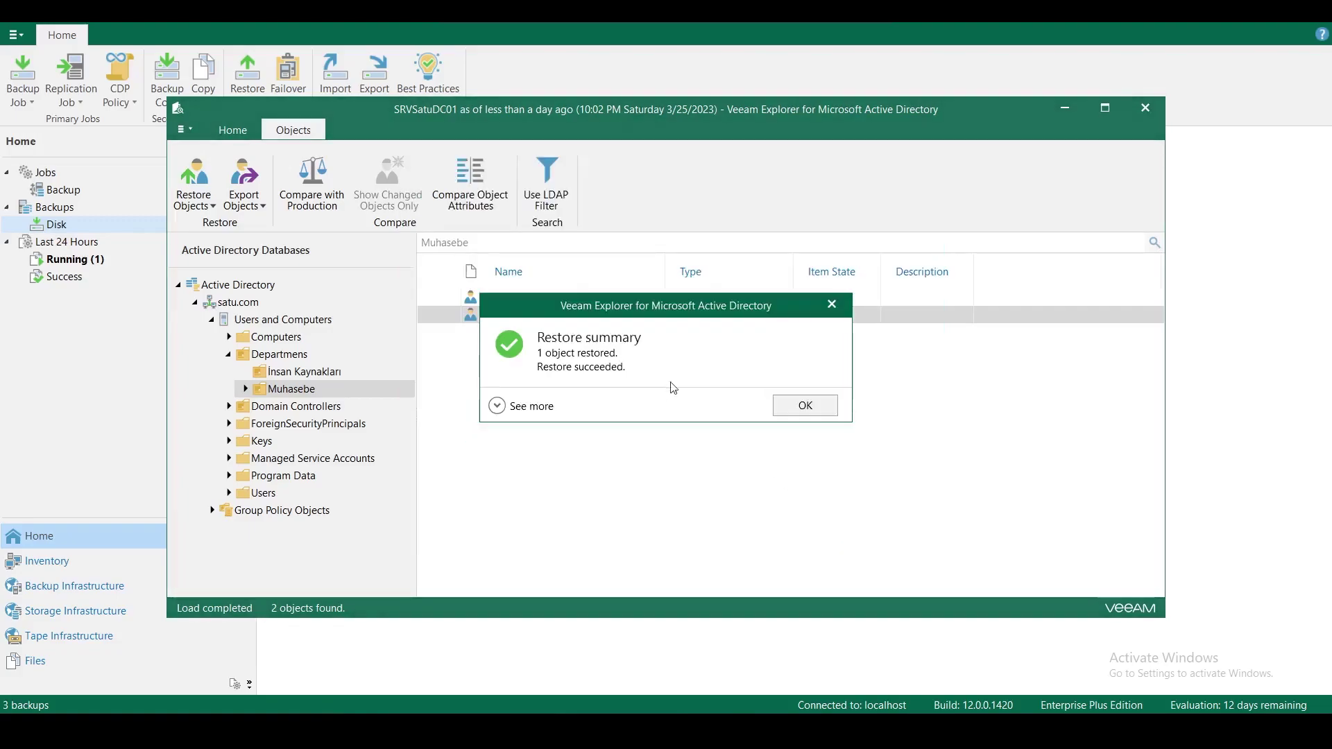
{"action": "left_click", "coordinate": [826, 414]}
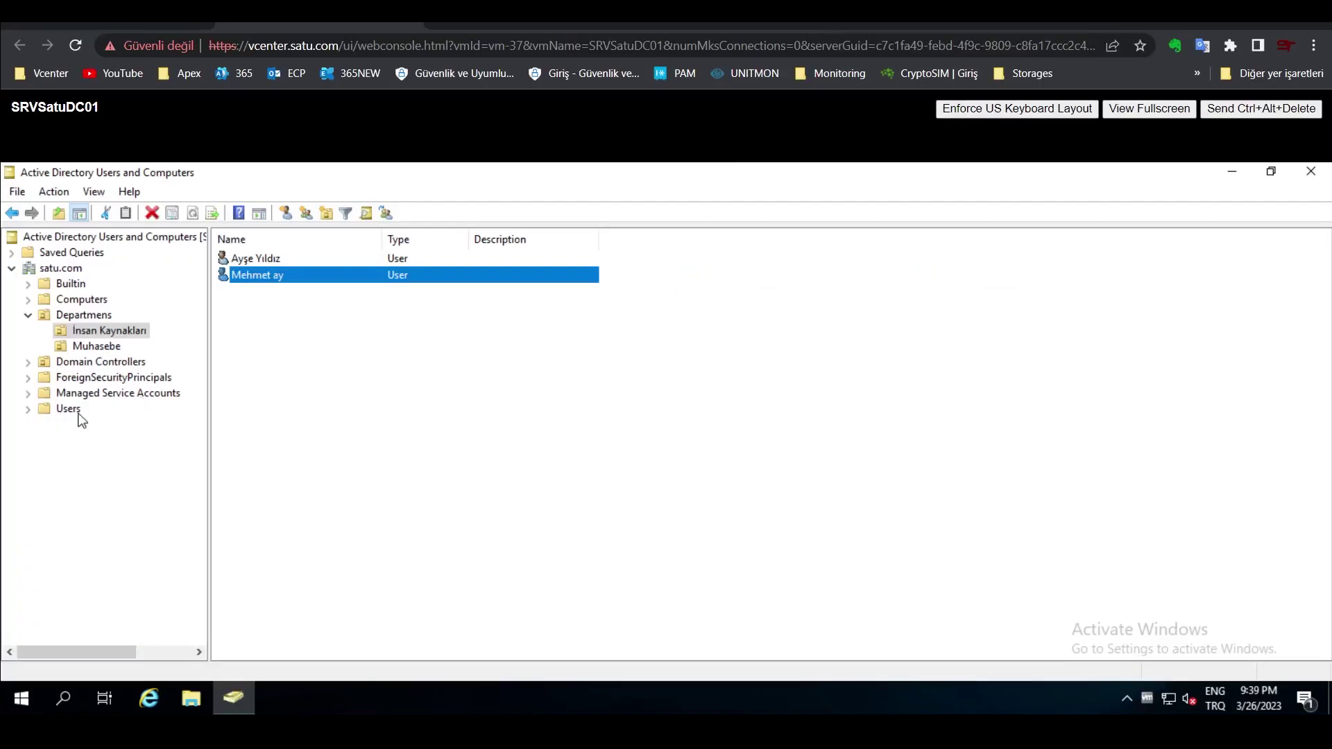
Step: Switch to Active Directory Users and Computers and refresh the Users container to check for the restored Muhasebe user
{"action": "left_click", "coordinate": [68, 409]}
{"action": "right_click", "coordinate": [879, 356]}
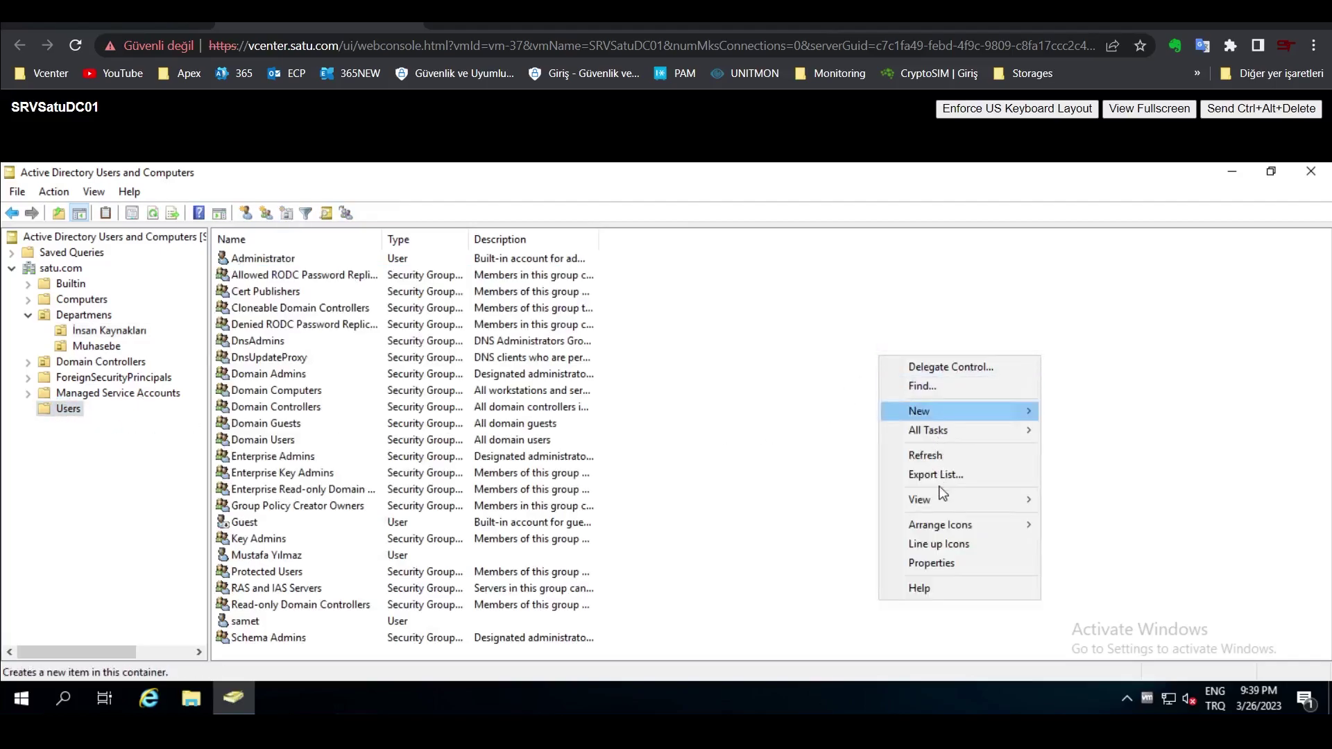
{"action": "left_click", "coordinate": [925, 455]}
{"action": "left_click", "coordinate": [288, 556]}
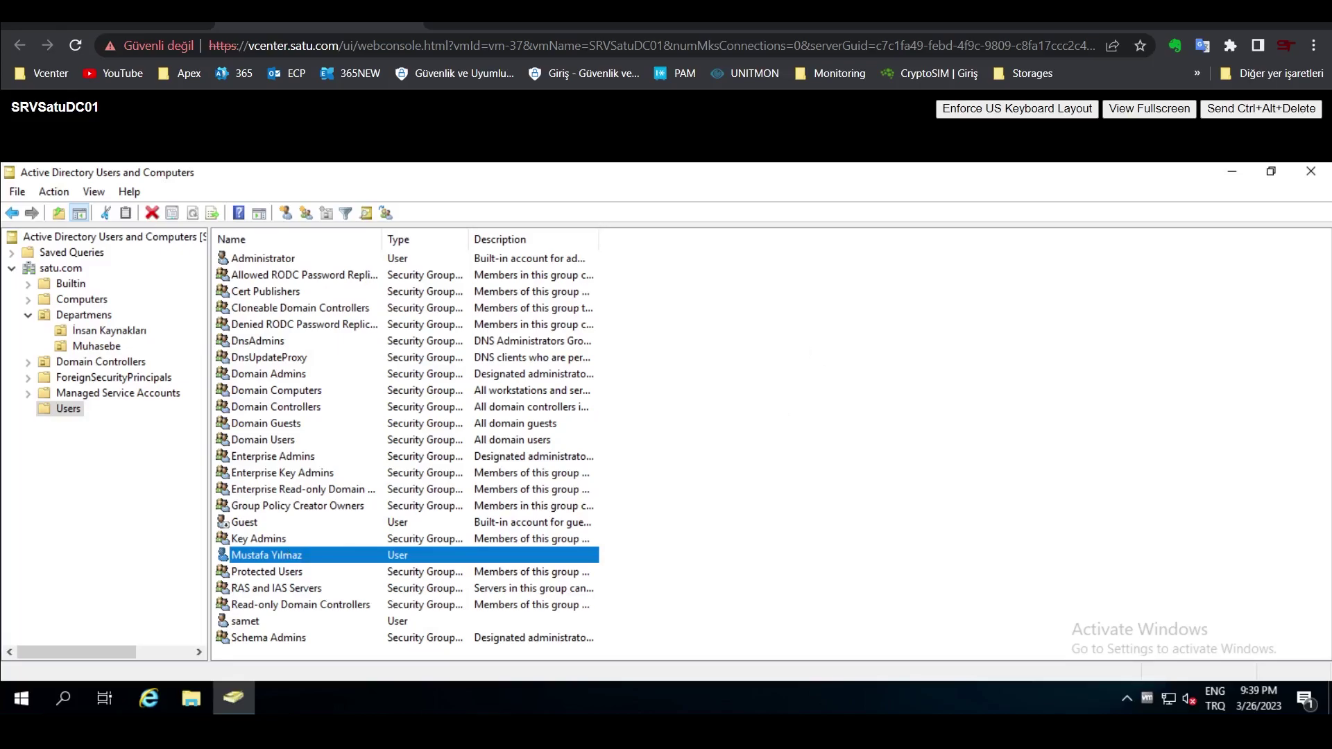
Step: Switch back to Veeam Explorer for Microsoft Active Directory and close the SRVSatuDC01 backup session
{"action": "mouse_move", "coordinate": [233, 697]}
{"action": "left_click", "coordinate": [485, 624]}
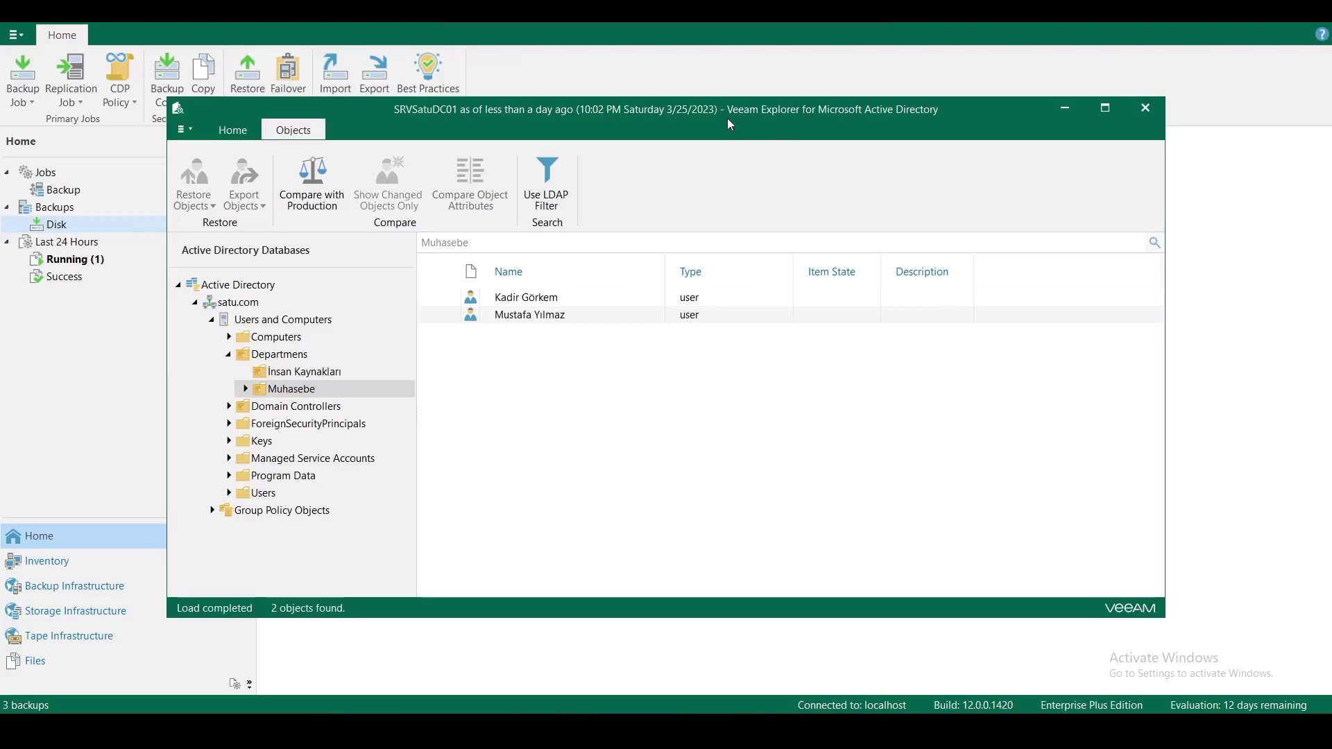
{"action": "left_click_drag", "start_coordinate": [729, 127], "coordinate": [743, 129]}
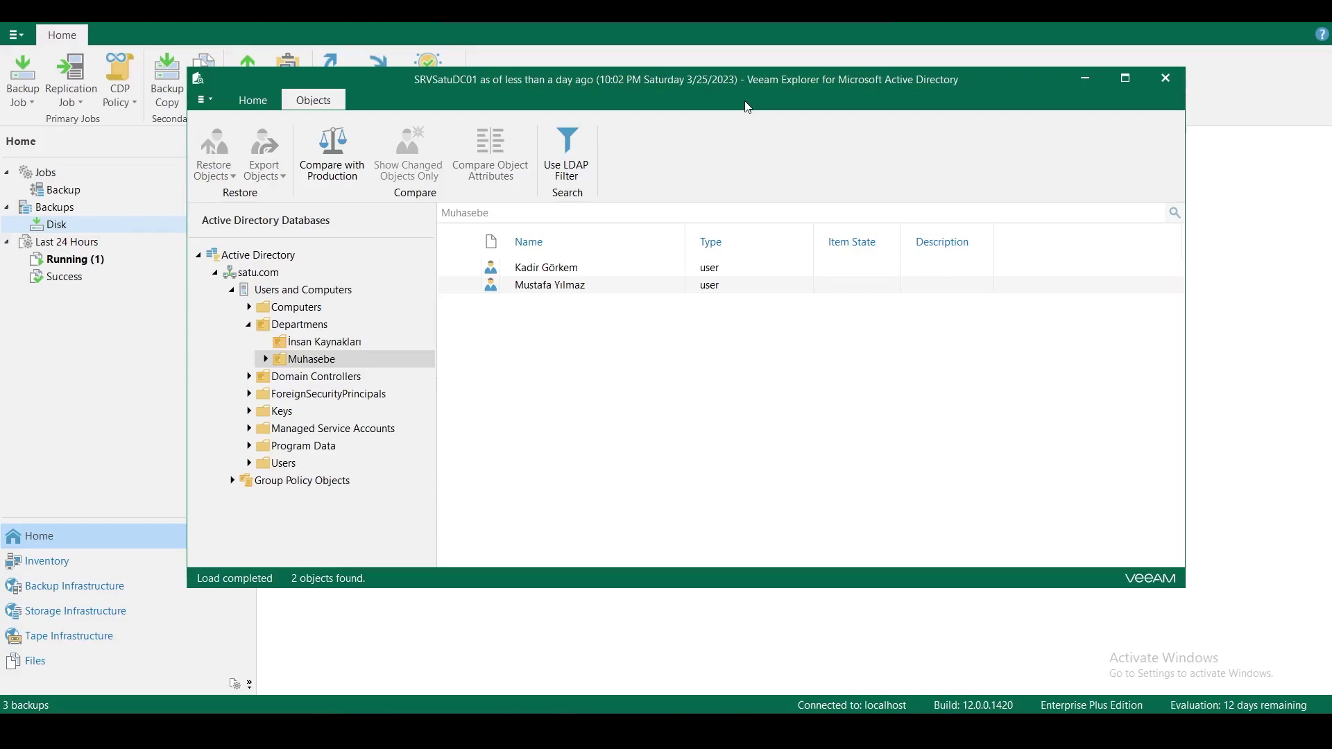
{"action": "left_click", "coordinate": [550, 290]}
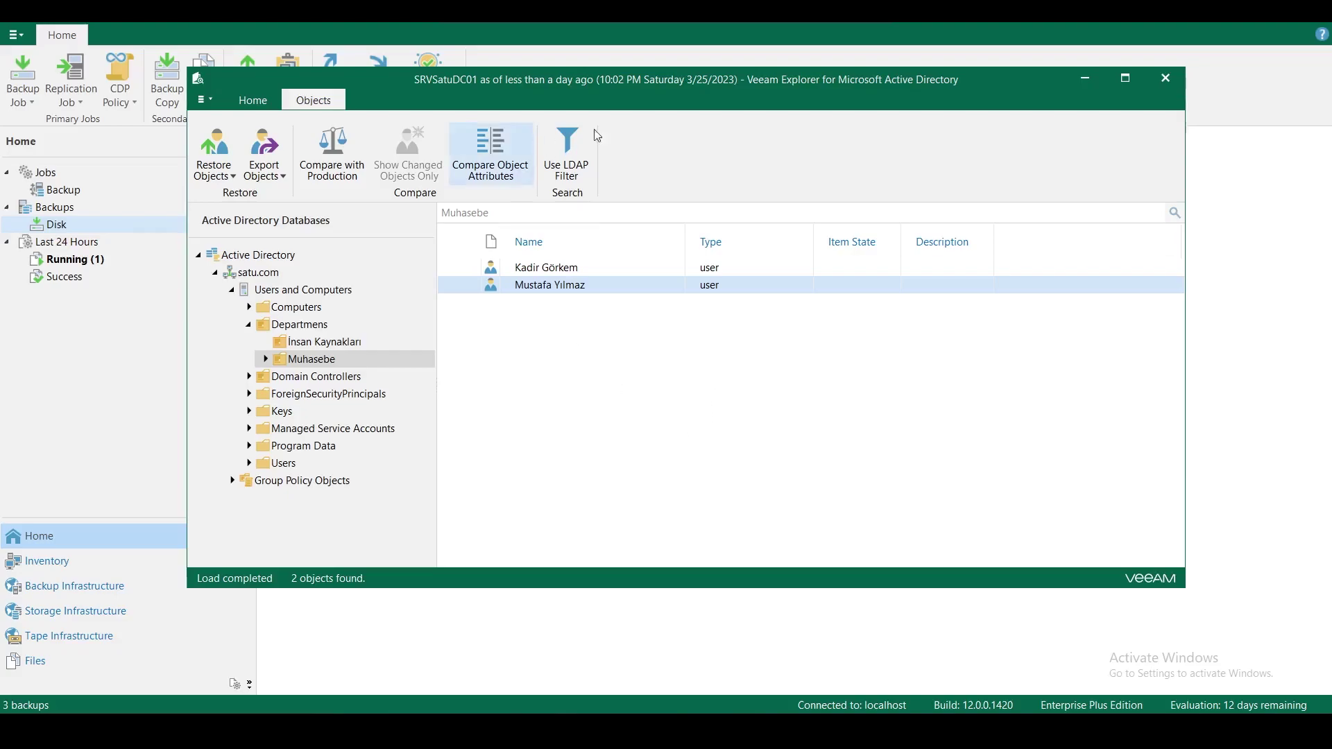
{"action": "left_click", "coordinate": [1151, 81]}
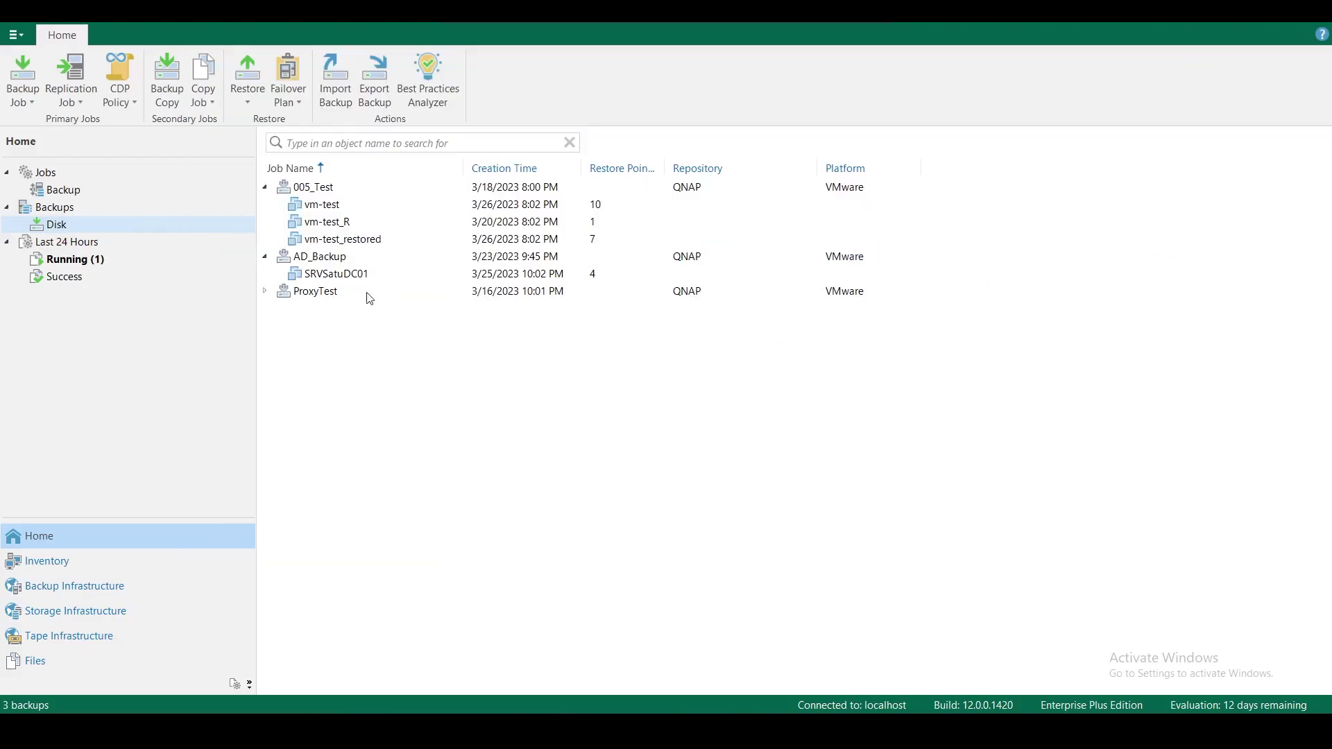
Step: Review the restore options offered for the SRVSatuDC01 backup under AD_Backup without starting any of them
{"action": "right_click", "coordinate": [309, 274]}
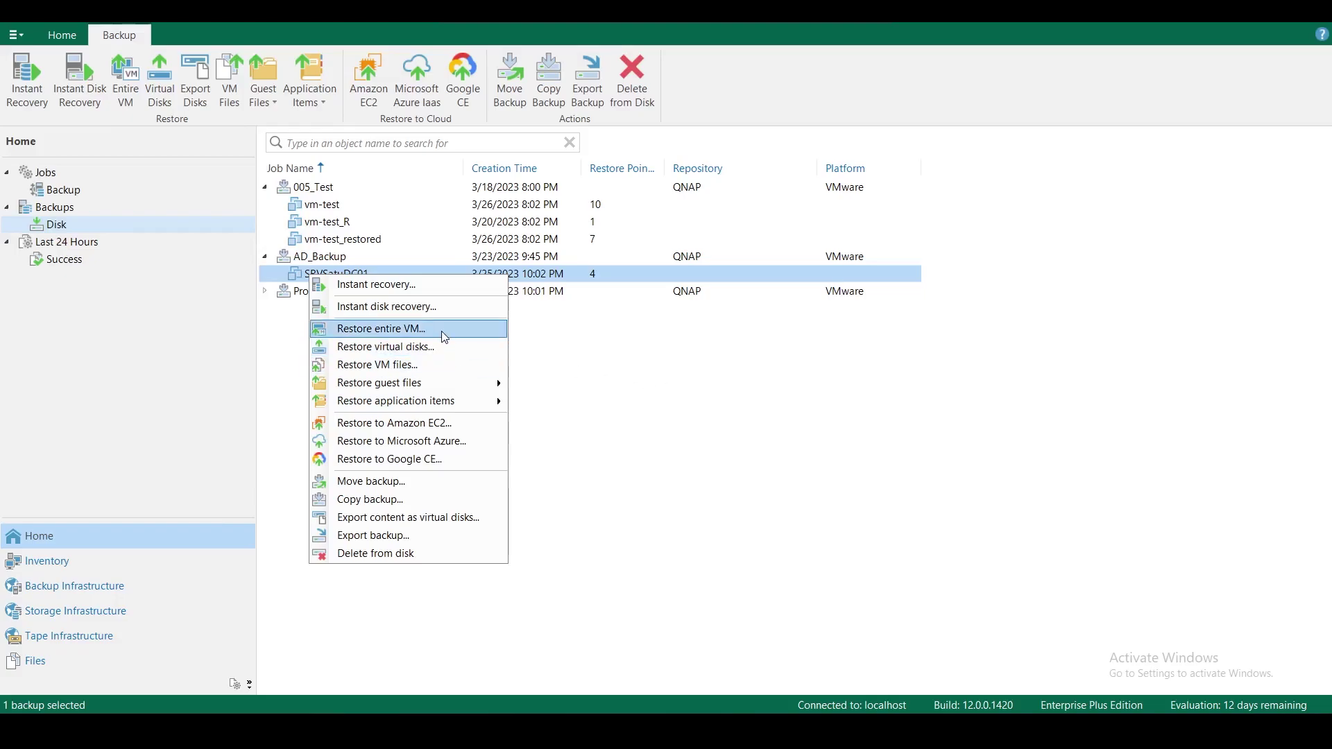
{"action": "left_click", "coordinate": [637, 351]}
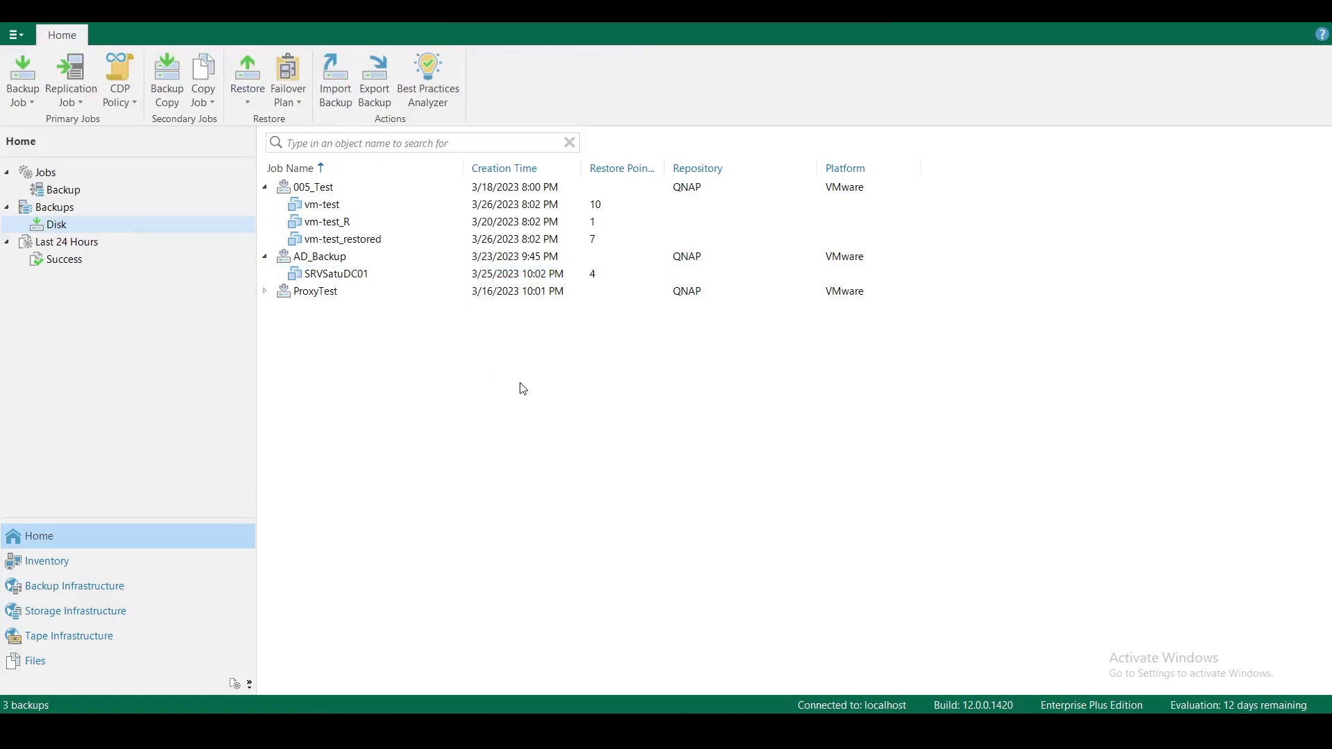